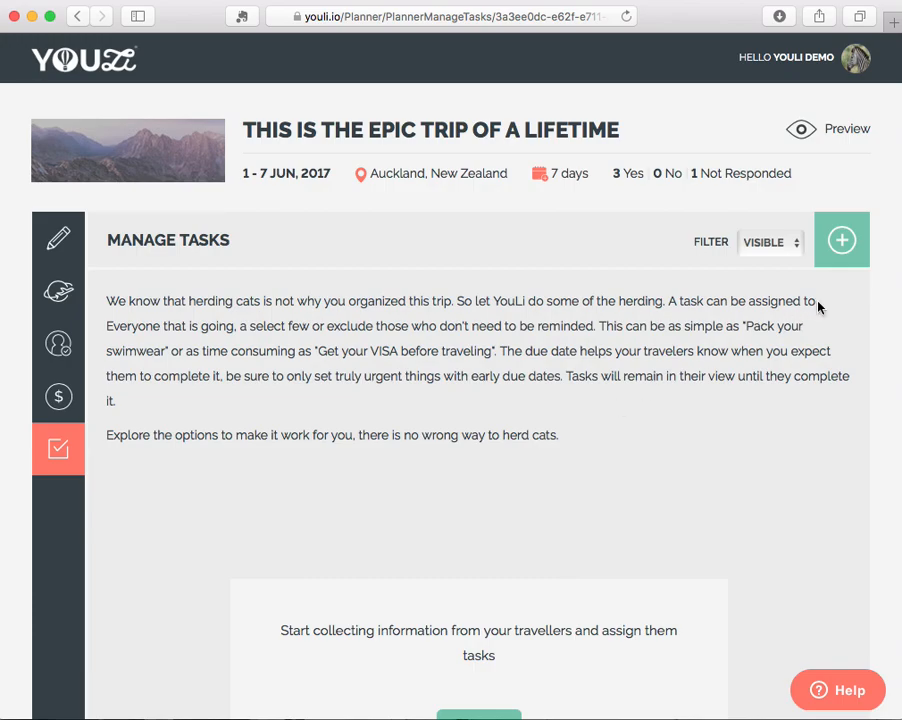
Start a new trip task titled "Sign your waiver form".
{"action": "left_click", "coordinate": [837, 256]}
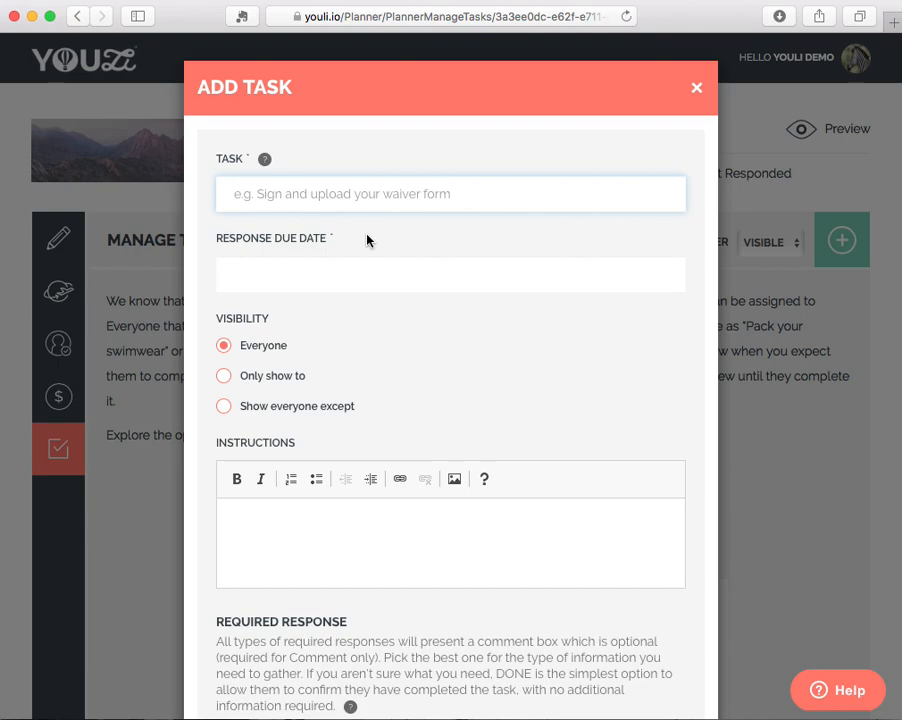
{"action": "type", "text": "Sign "}
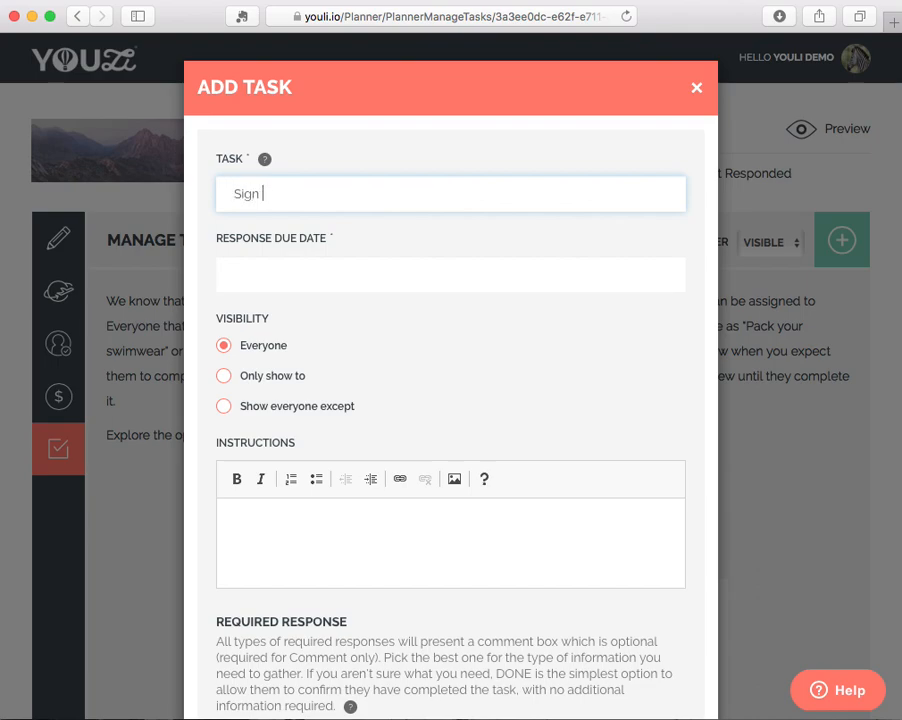
{"action": "type", "text": "your waiver form"}
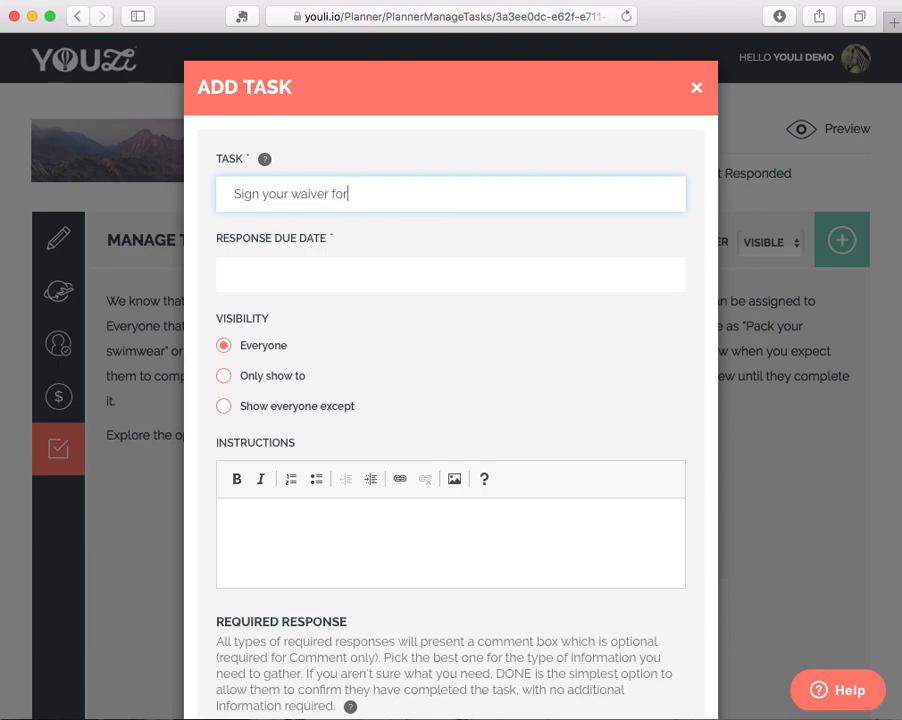
Set the waiver task's response due date to 07/07/2017.
{"action": "key", "text": "Tab"}
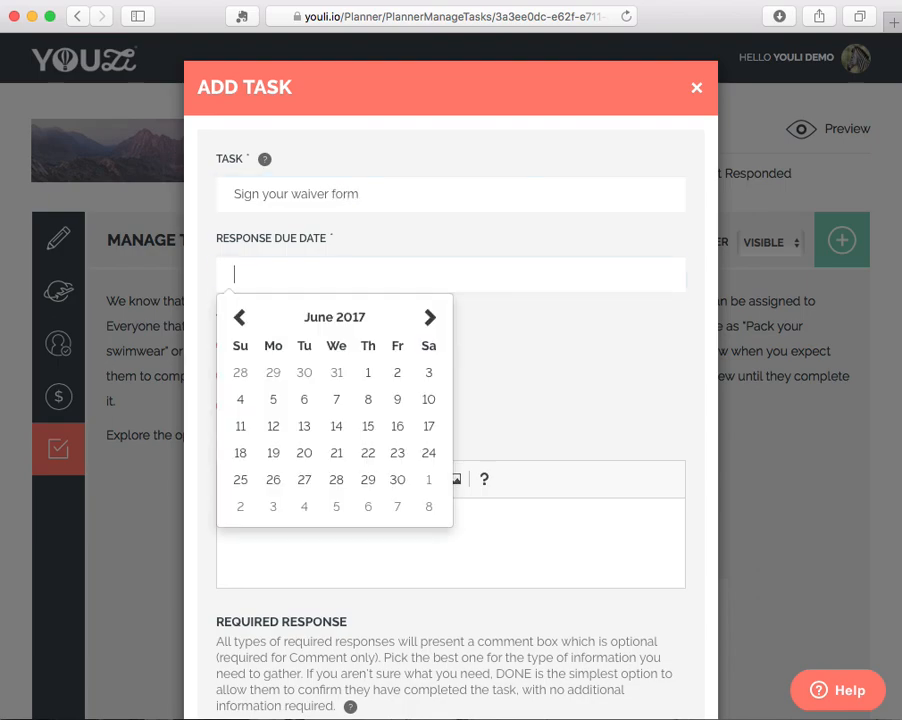
{"action": "left_click", "coordinate": [394, 482]}
{"action": "left_click", "coordinate": [330, 279]}
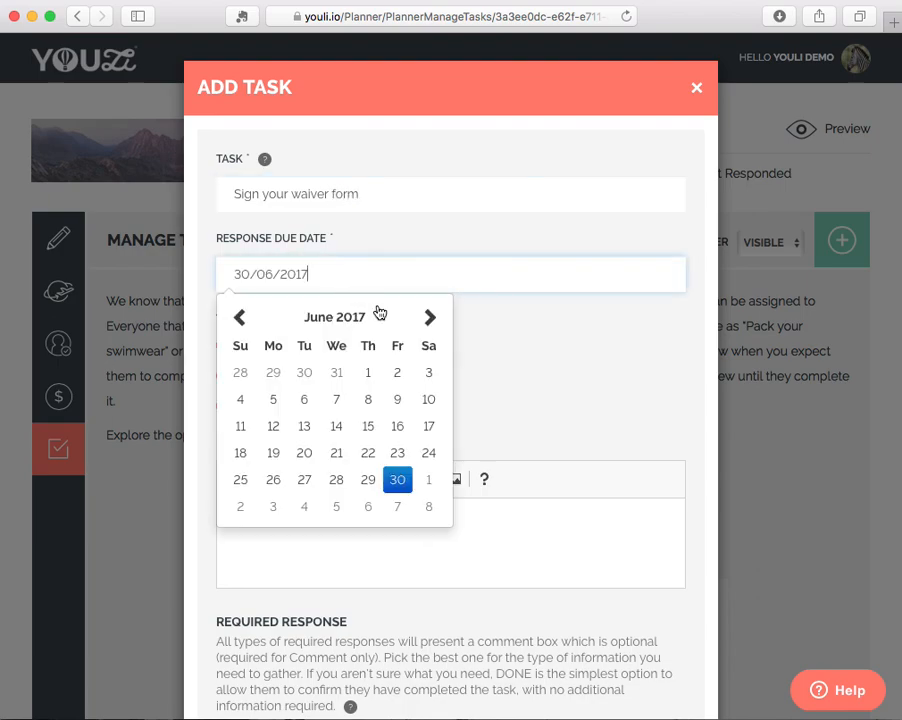
{"action": "left_click", "coordinate": [430, 318]}
{"action": "left_click", "coordinate": [396, 400]}
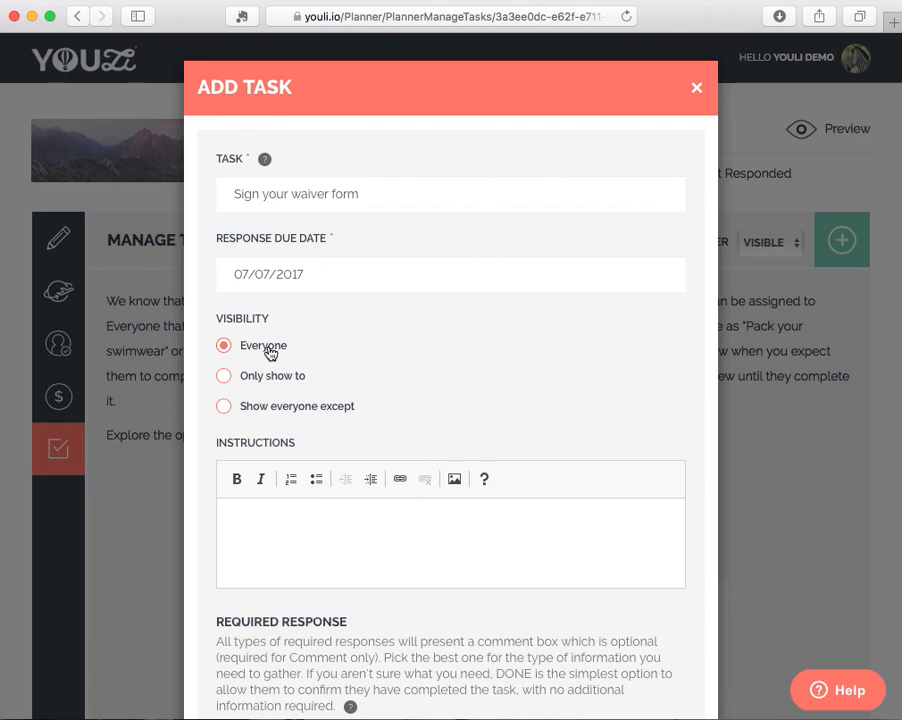
Write the task instructions "Please digitally sign your waiver form or upload a scanned copy.".
{"action": "left_click", "coordinate": [324, 514]}
{"action": "type", "text": "Please digitally sign your waiver form or"}
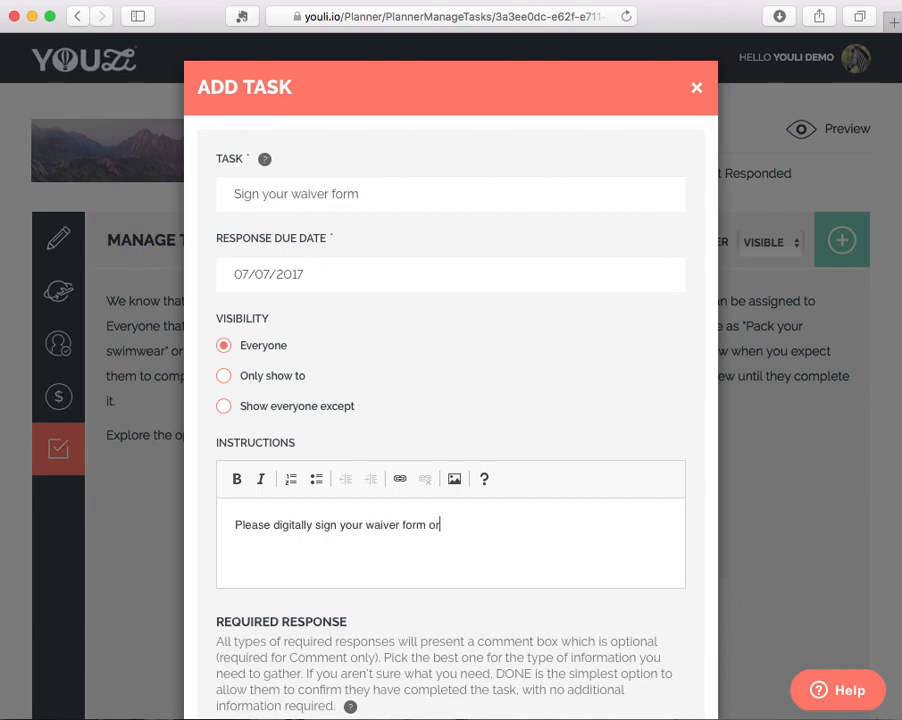
{"action": "type", "text": " upload a scanned copy."}
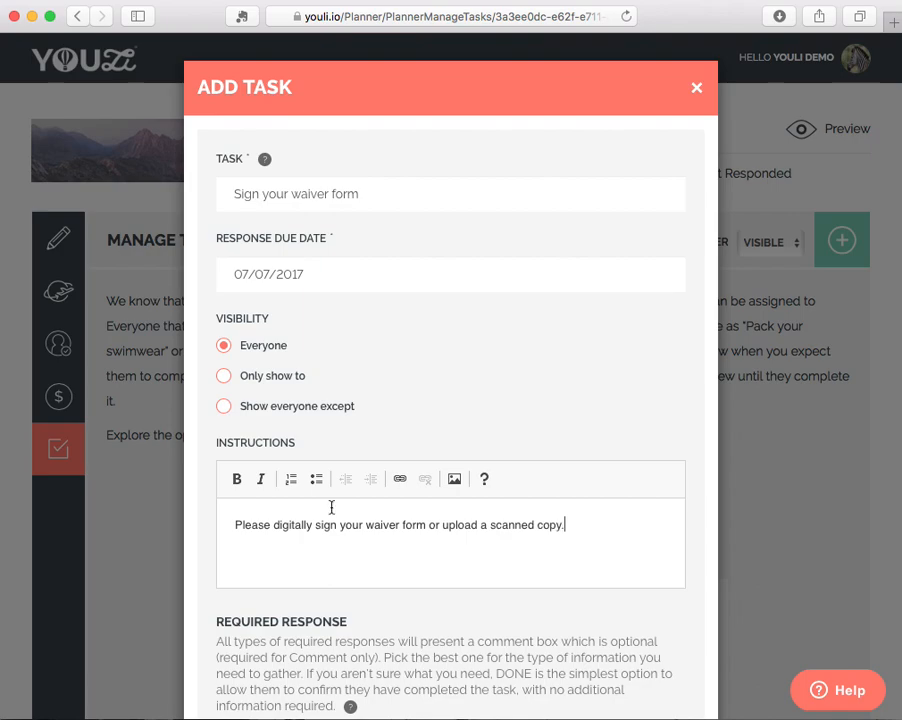
Set the task's required response to Document only, with optional document uploads left disabled.
{"action": "scroll", "coordinate": [331, 507], "scroll_direction": "down", "scroll_amount": 5}
{"action": "scroll", "coordinate": [331, 507], "scroll_direction": "down", "scroll_amount": 1}
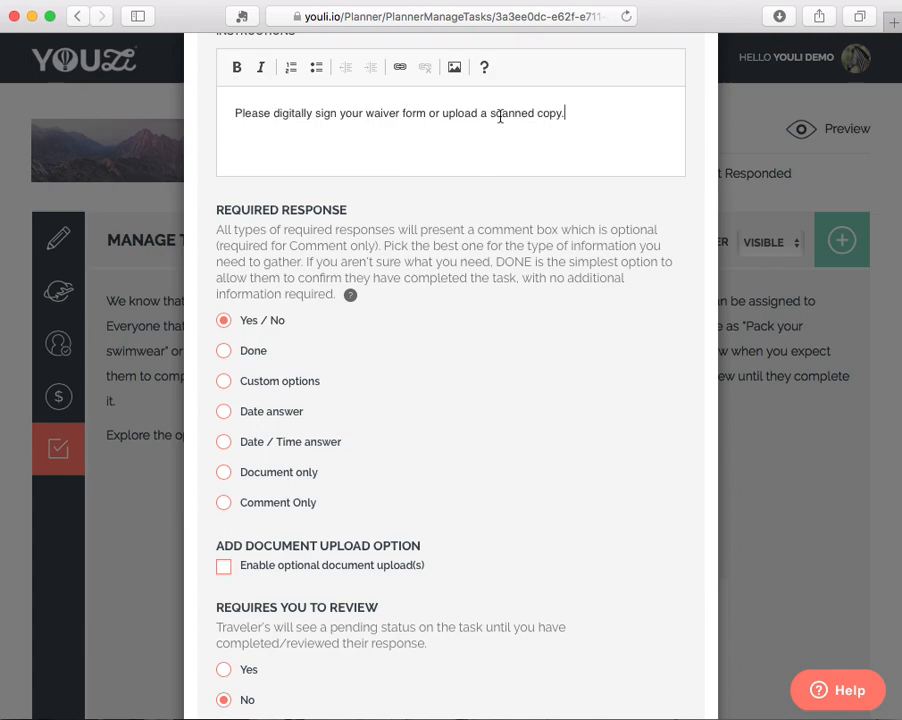
{"action": "left_click", "coordinate": [225, 474]}
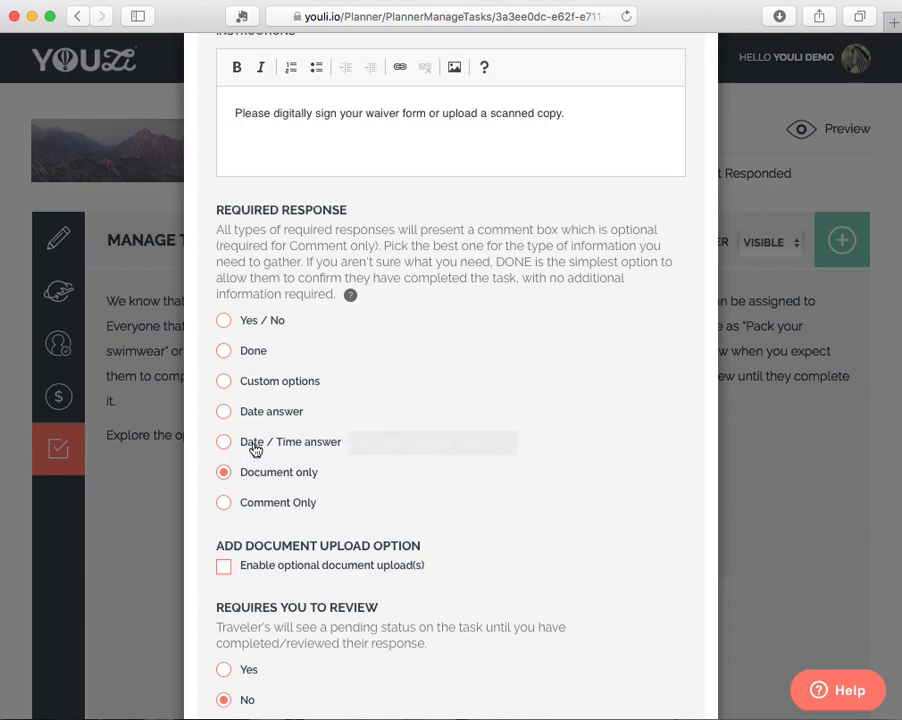
{"action": "left_click", "coordinate": [235, 356]}
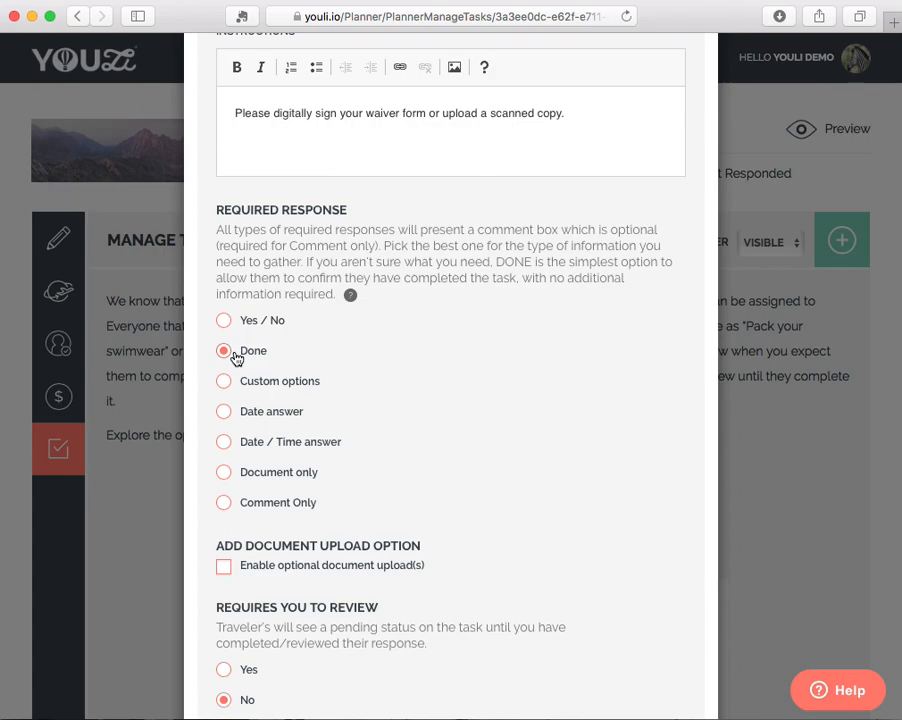
{"action": "left_click", "coordinate": [222, 567]}
{"action": "left_click", "coordinate": [222, 567]}
{"action": "left_click", "coordinate": [225, 476]}
Require planner review and notification for each response, and add the waiver task to the trip.
{"action": "scroll", "coordinate": [333, 530], "scroll_direction": "down", "scroll_amount": 5}
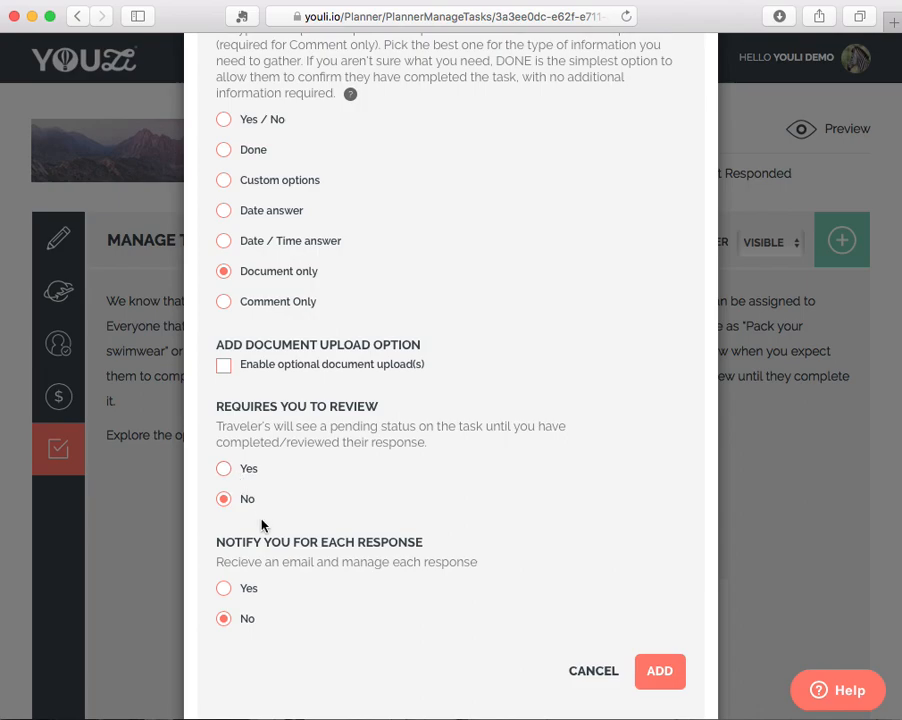
{"action": "left_click", "coordinate": [228, 470]}
{"action": "left_click", "coordinate": [226, 591]}
{"action": "left_click", "coordinate": [675, 671]}
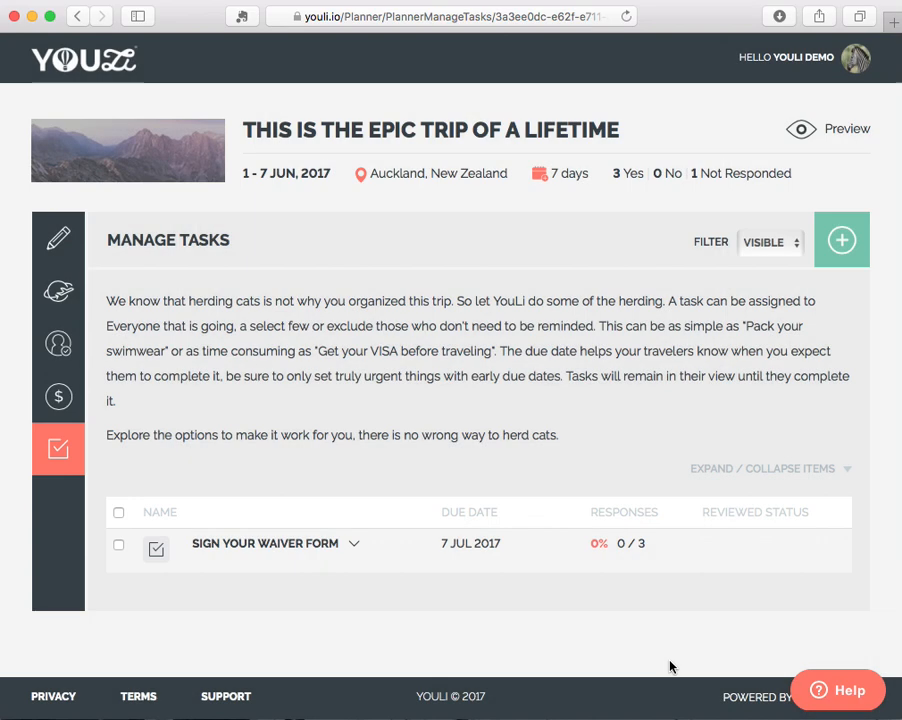
Open the waiver task's responses and view the trip's task list as the first listed traveler.
{"action": "mouse_move", "coordinate": [236, 556]}
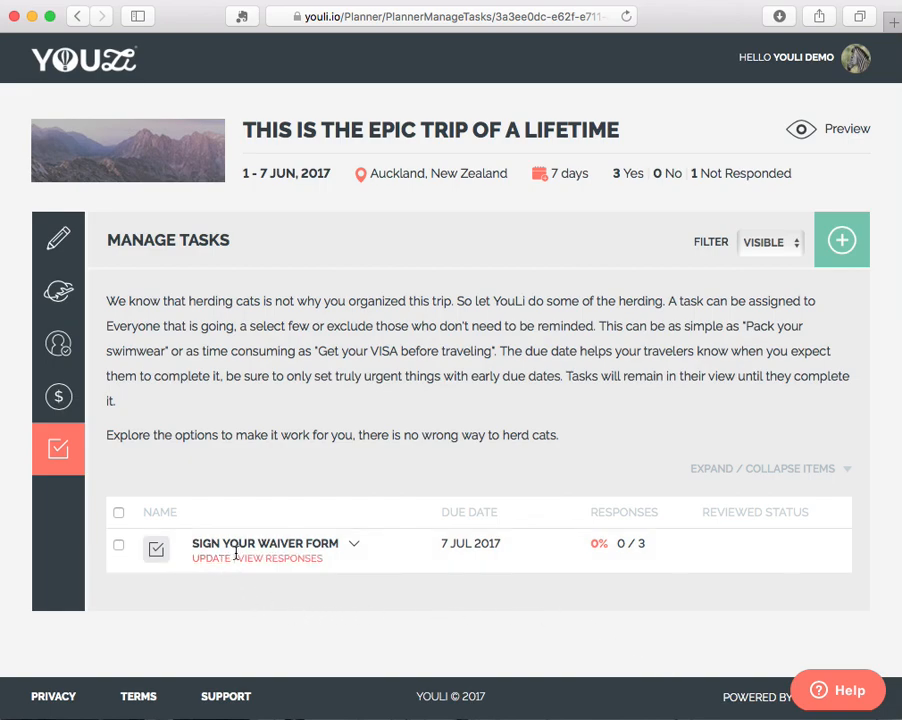
{"action": "left_click", "coordinate": [633, 550]}
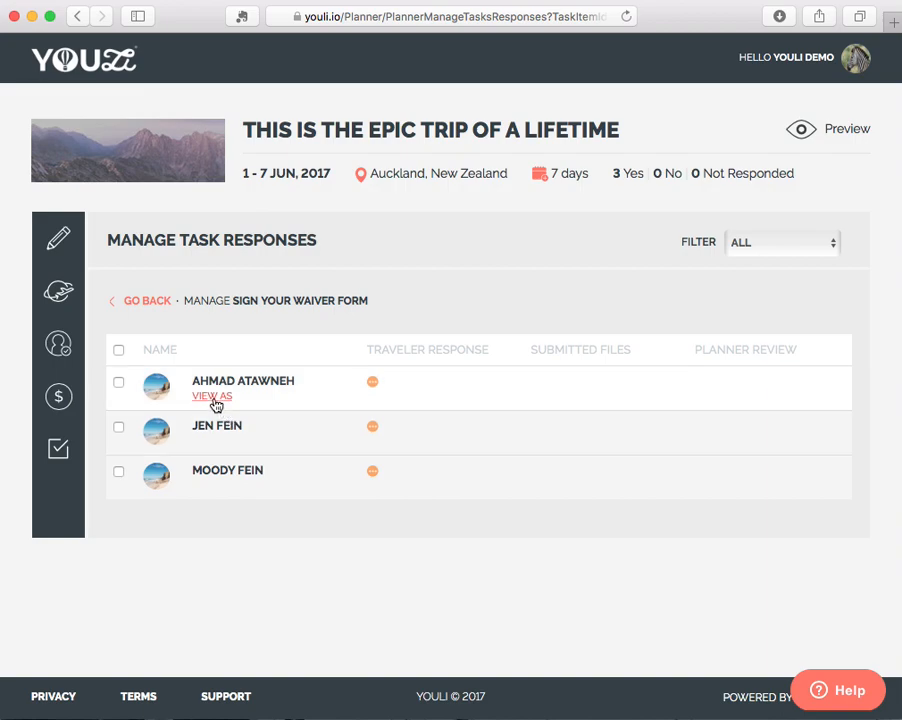
{"action": "left_click", "coordinate": [213, 396]}
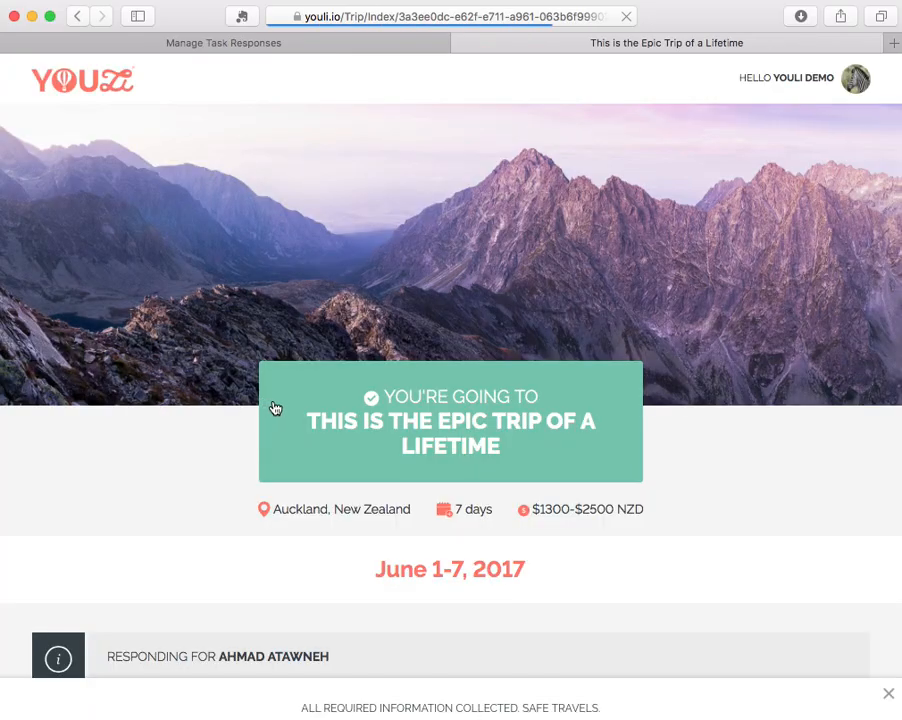
{"action": "scroll", "coordinate": [340, 565], "scroll_direction": "down", "scroll_amount": 3}
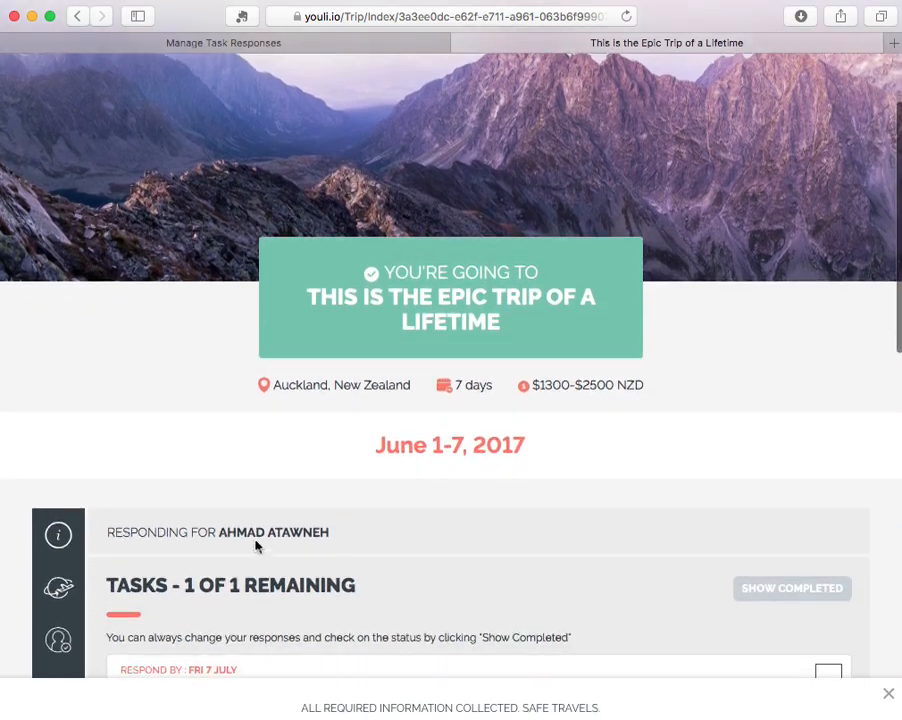
{"action": "scroll", "coordinate": [308, 535], "scroll_direction": "down", "scroll_amount": 5}
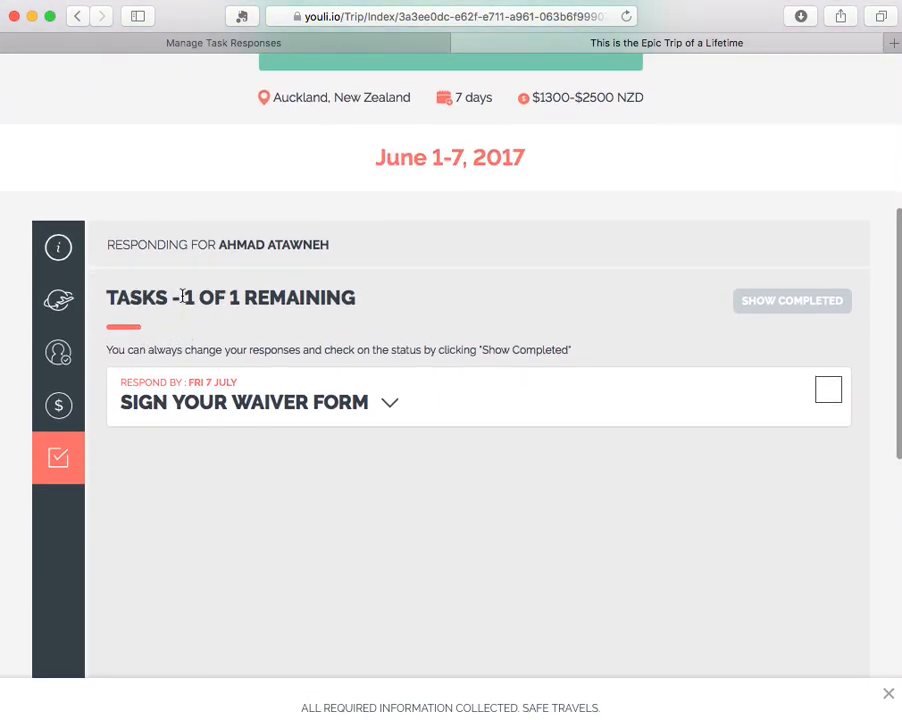
Expand the details of the waiver form task in the traveler's view.
{"action": "left_click_drag", "start_coordinate": [181, 298], "coordinate": [366, 298]}
{"action": "left_click", "coordinate": [374, 297]}
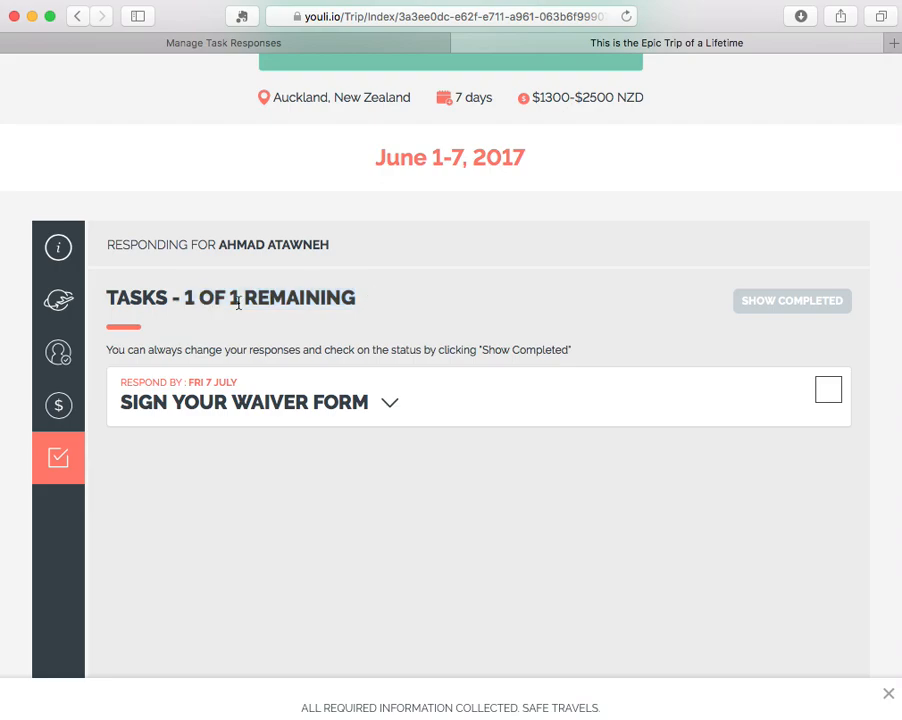
{"action": "left_click", "coordinate": [395, 401]}
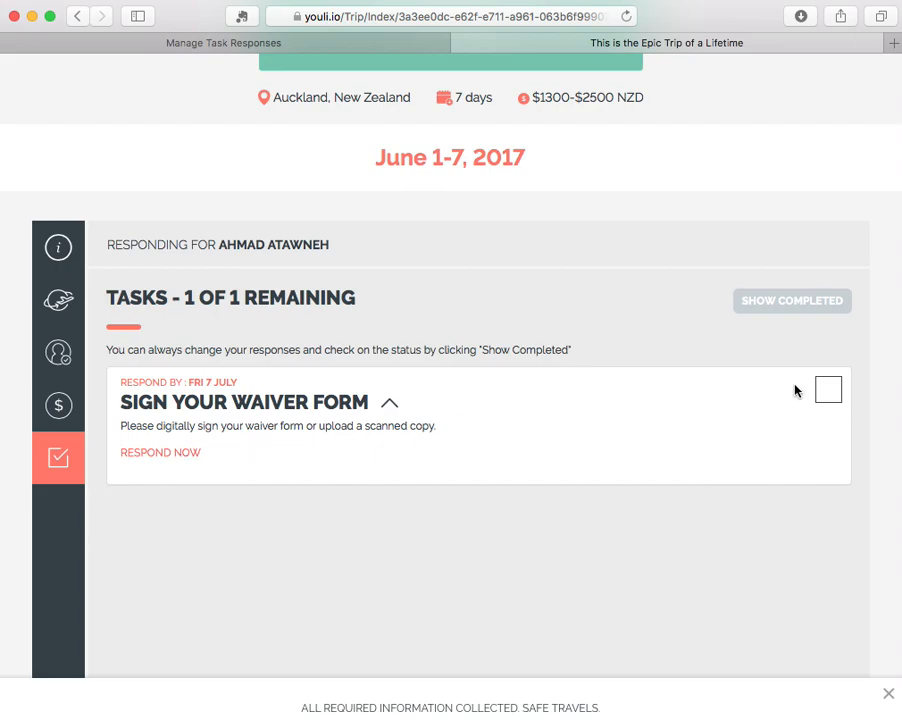
Respond to the waiver task with the file "Screen Shot 2017-08-10 at 5.47.15 PM" attached, without a message, and complete it.
{"action": "left_click", "coordinate": [823, 393]}
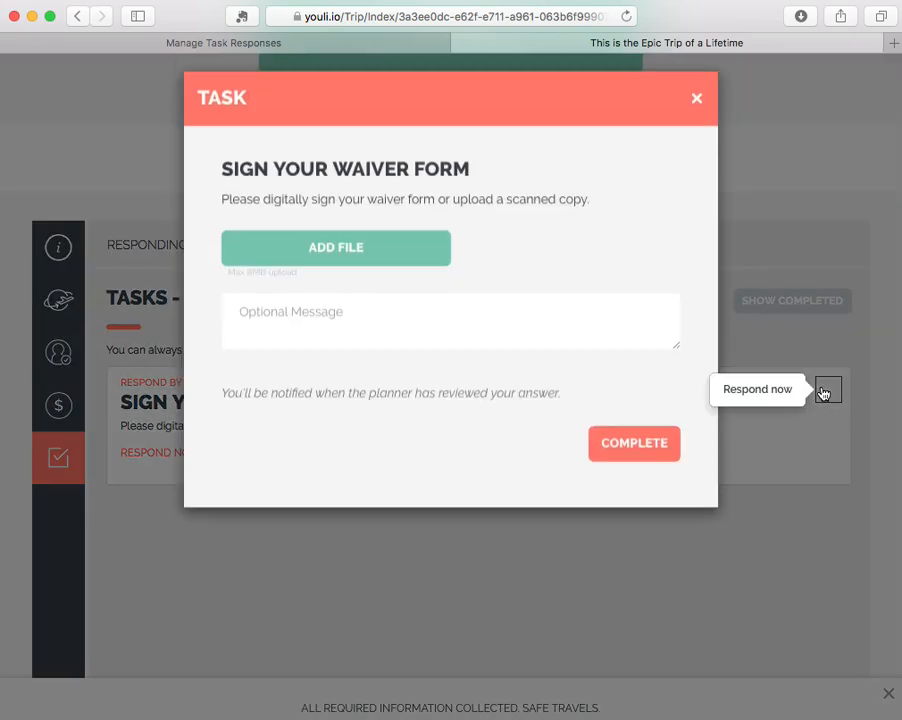
{"action": "left_click", "coordinate": [363, 262]}
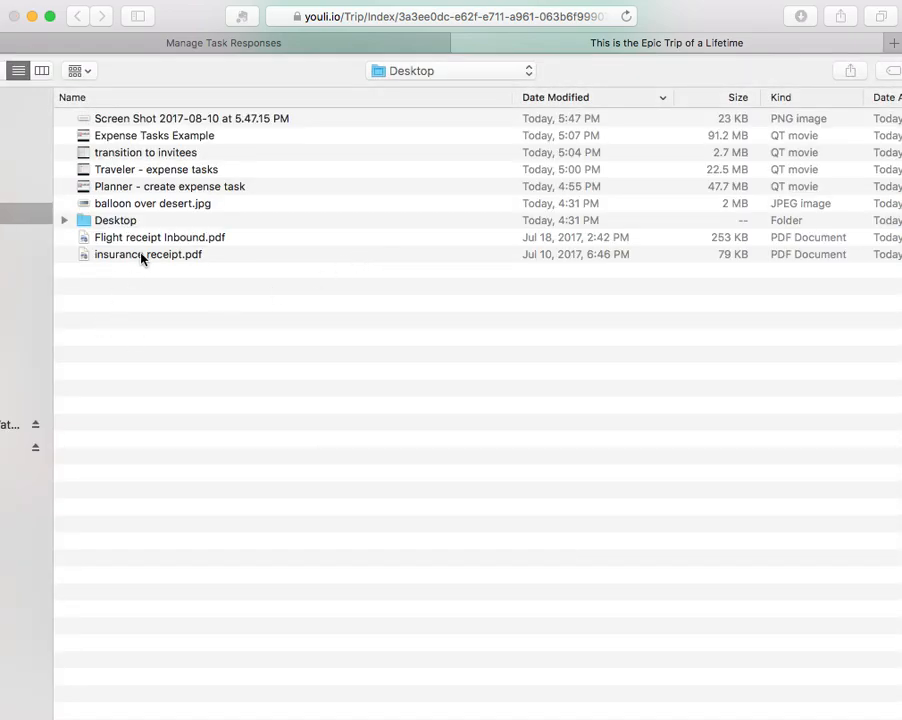
{"action": "left_click", "coordinate": [145, 256]}
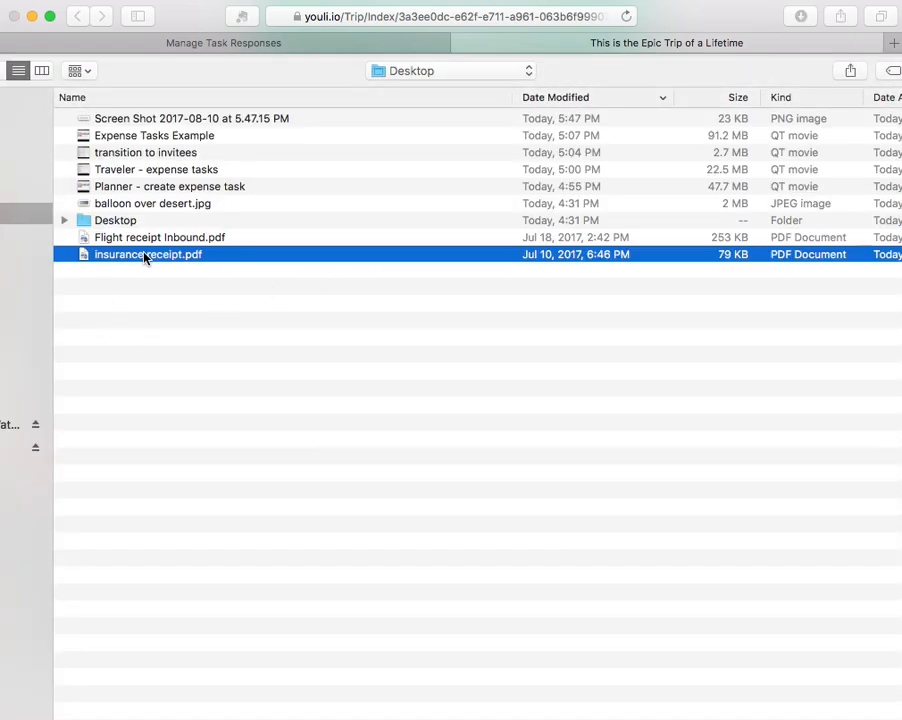
{"action": "double_click", "coordinate": [175, 120]}
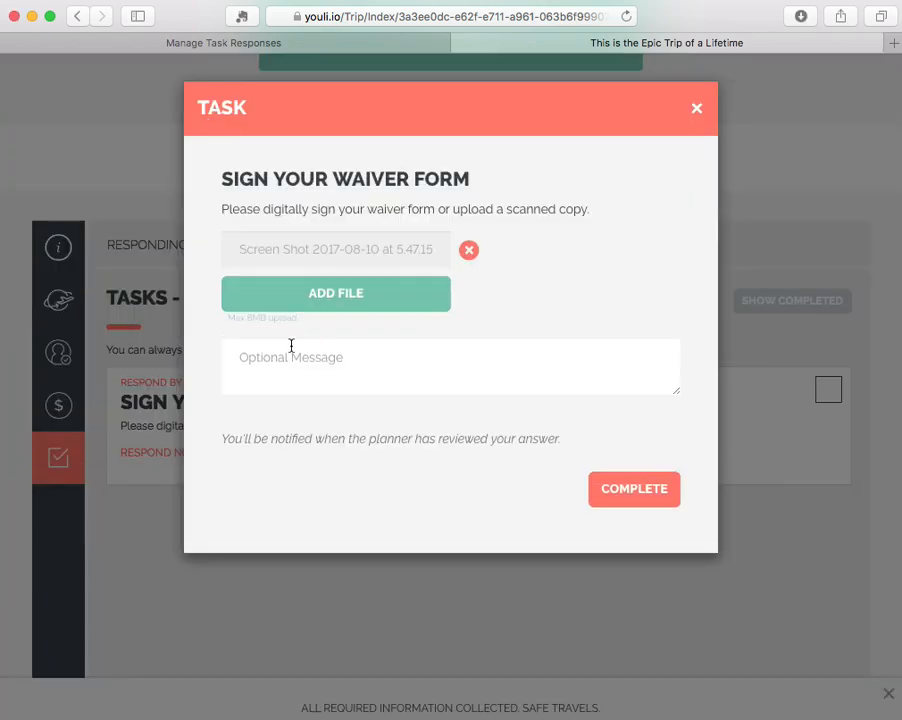
{"action": "left_click", "coordinate": [414, 364]}
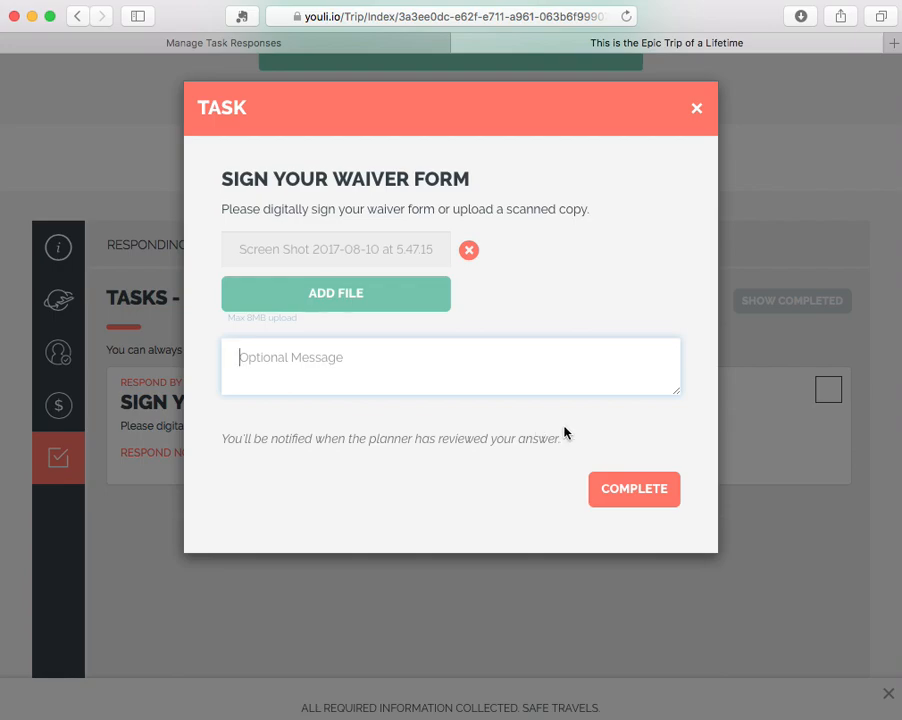
{"action": "left_click", "coordinate": [634, 490]}
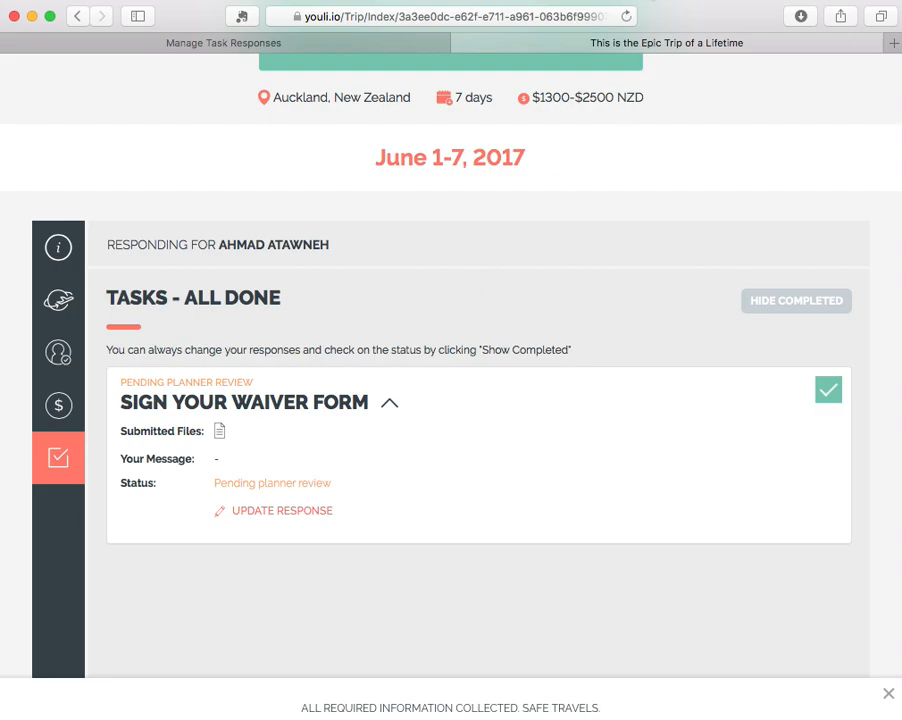
Back in the planner's task list, start a new task titled "When are you arriving?" with response due date 07/07/2017.
{"action": "key", "text": "ctrl+shift+Tab"}
{"action": "left_click", "coordinate": [135, 316]}
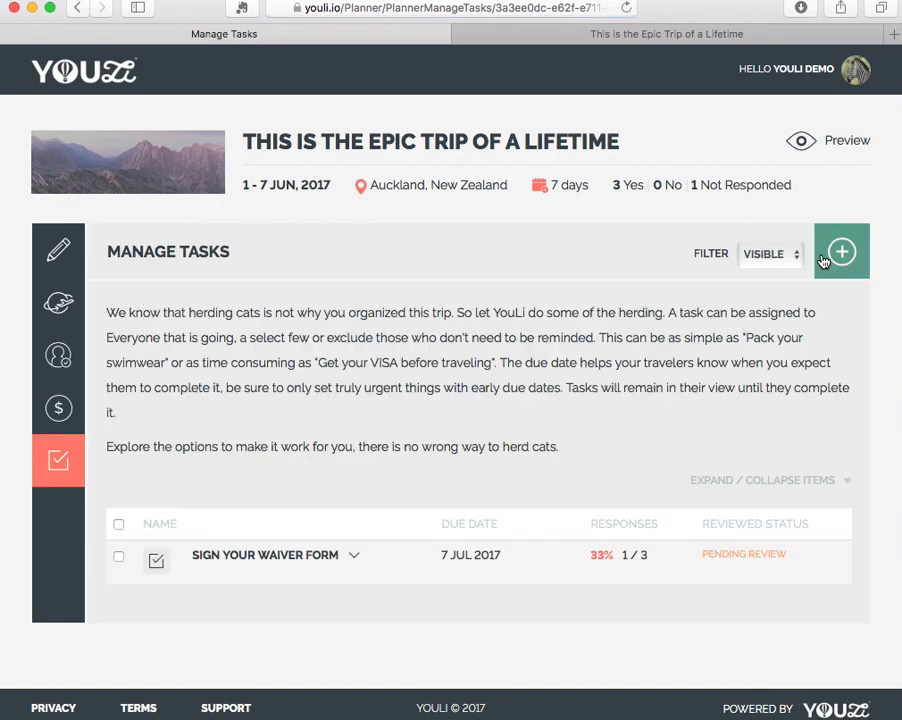
{"action": "left_click", "coordinate": [824, 262]}
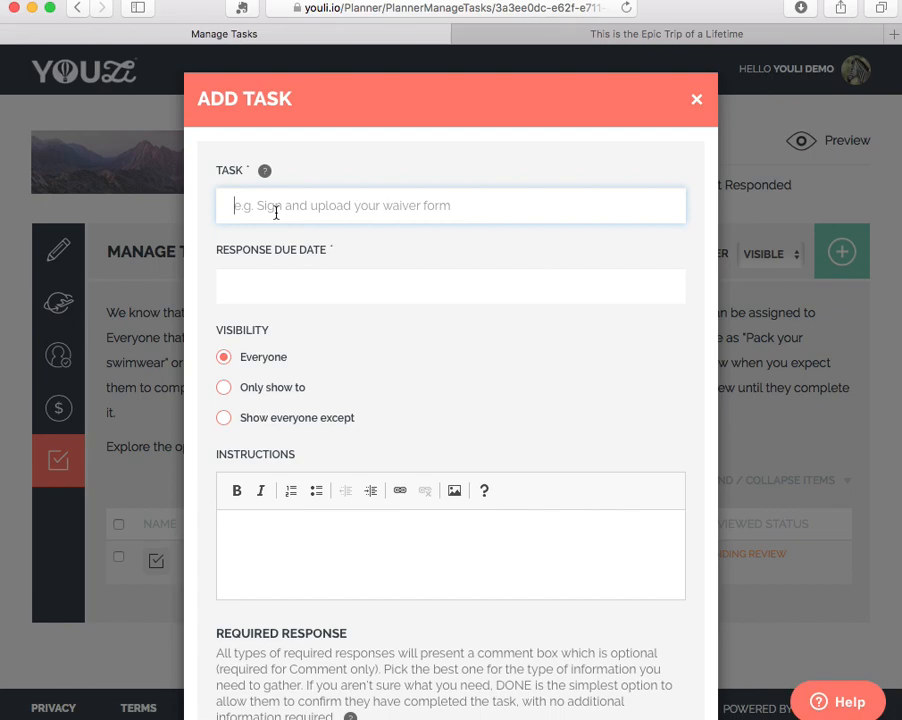
{"action": "type", "text": "W"}
{"action": "type", "text": "are you arriving?"}
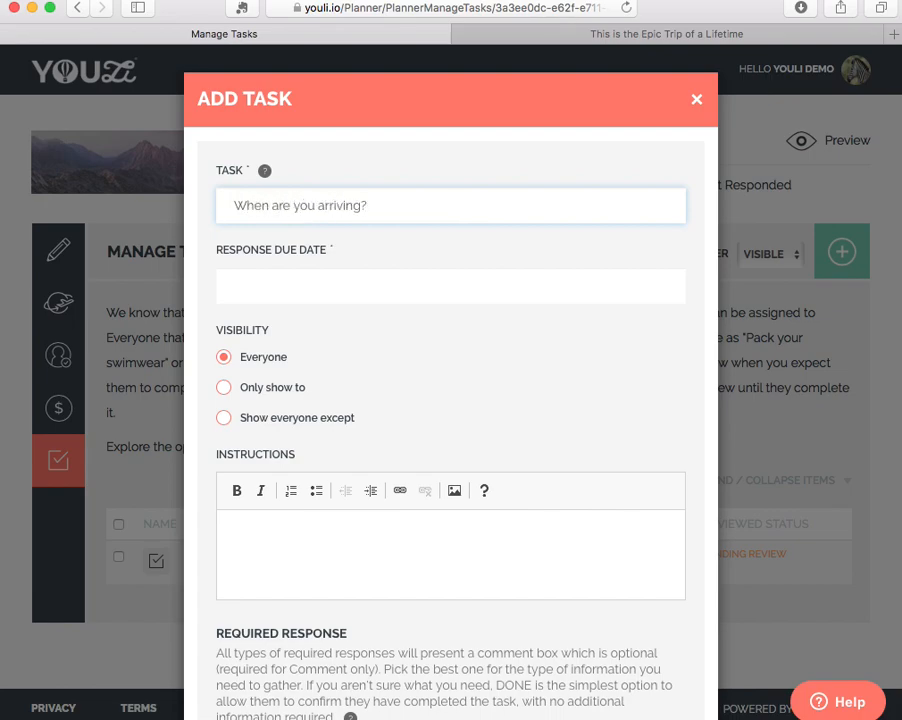
{"action": "left_click", "coordinate": [370, 287]}
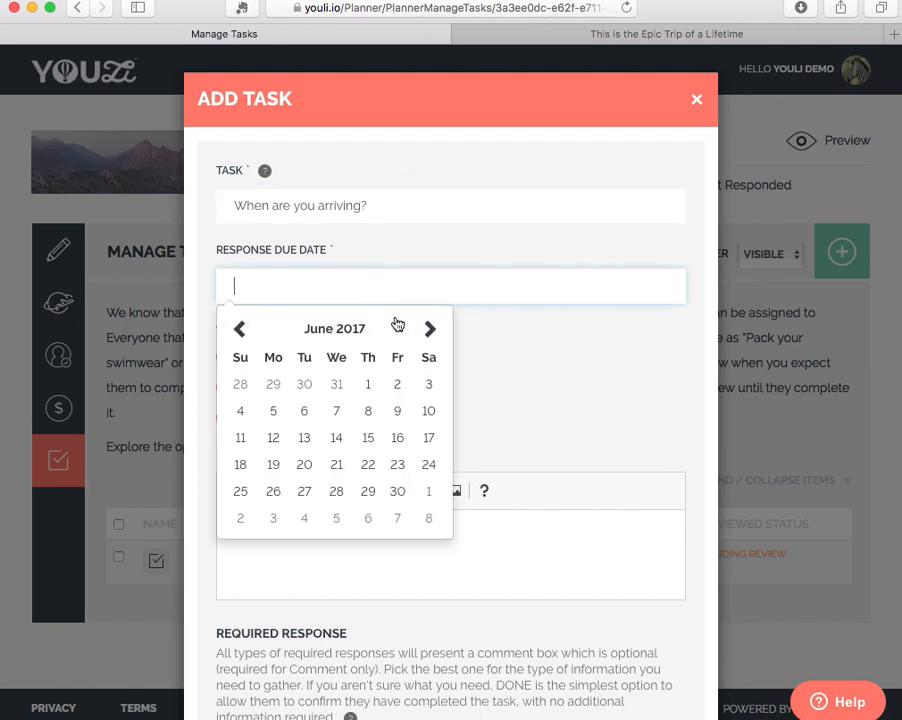
{"action": "left_click", "coordinate": [397, 519]}
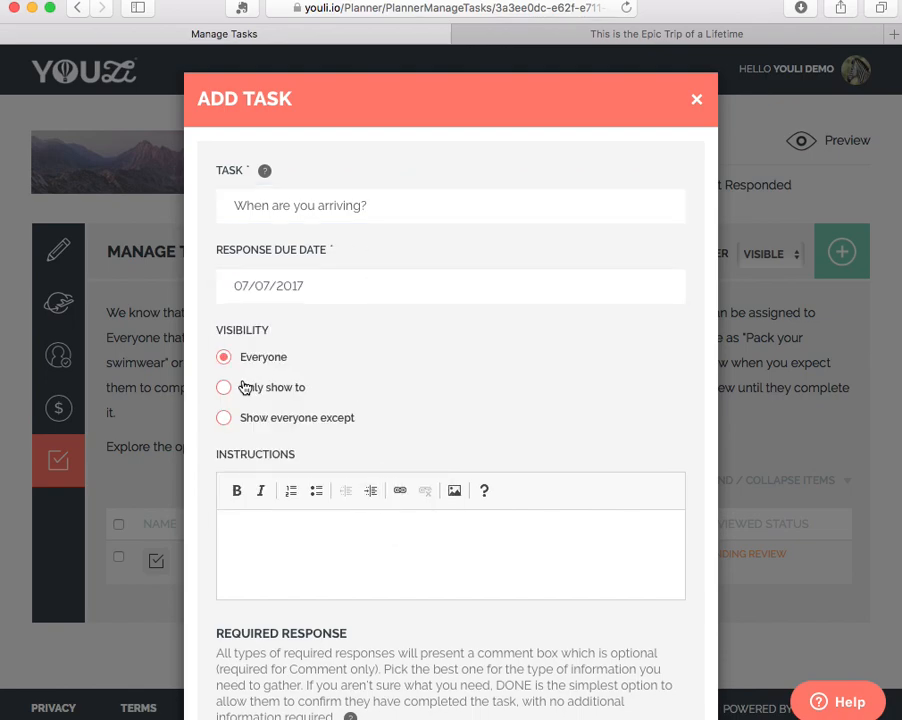
Set the arrival task's visibility to Only show to, choosing the traveler who answered the waiver task.
{"action": "left_click", "coordinate": [225, 419]}
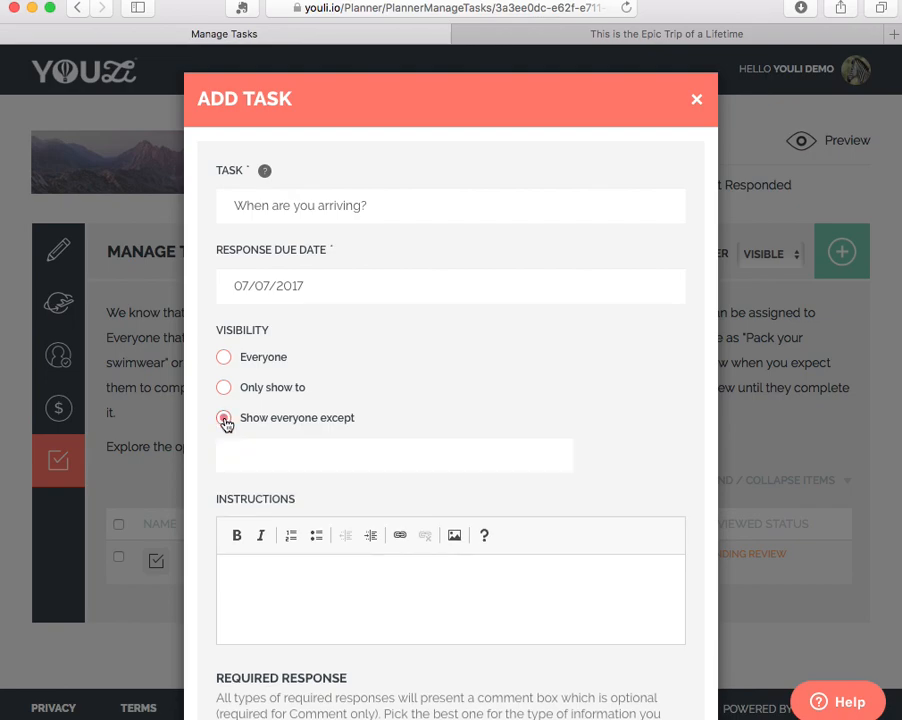
{"action": "left_click", "coordinate": [223, 389]}
{"action": "left_click", "coordinate": [234, 421]}
{"action": "type", "text": "Ahmad"}
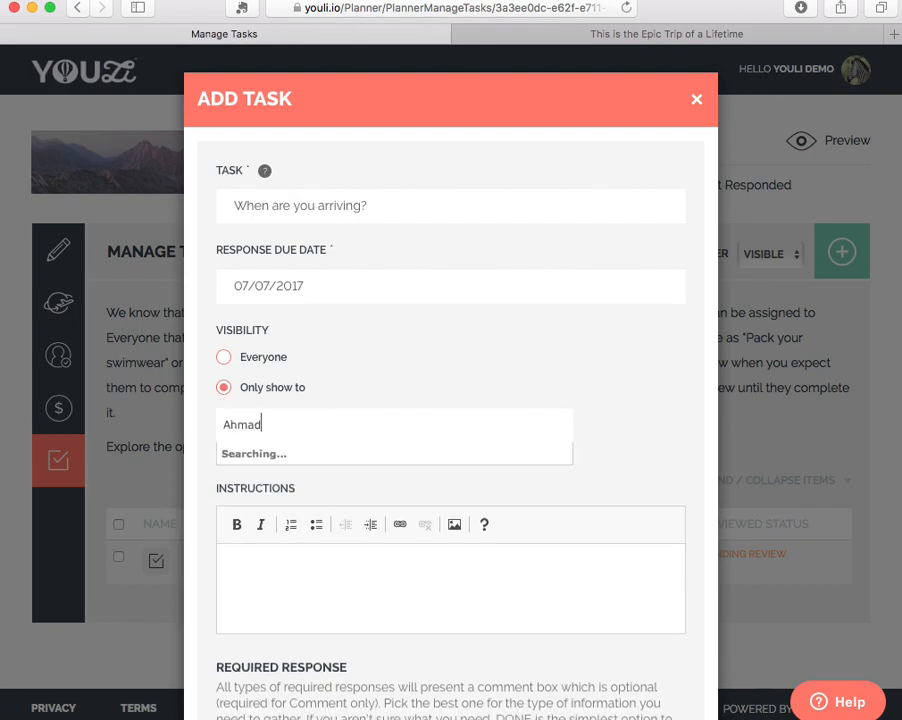
{"action": "left_click", "coordinate": [274, 452]}
Write the arrival task's instructions "Please provide your date and time when you flight is landing".
{"action": "left_click", "coordinate": [344, 594]}
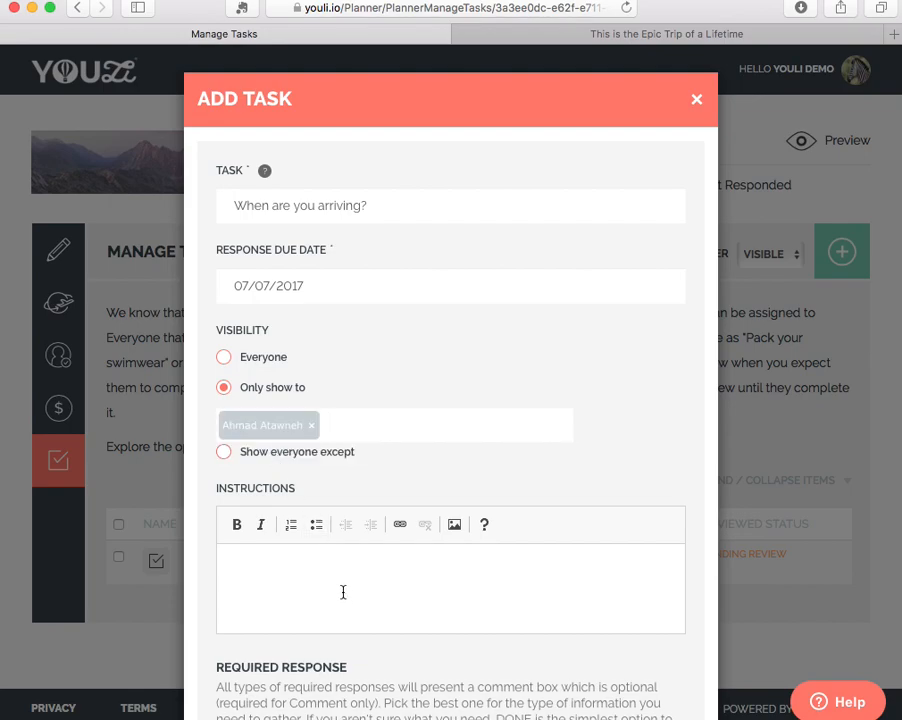
{"action": "type", "text": "Please provide your date and time when you flight is landing"}
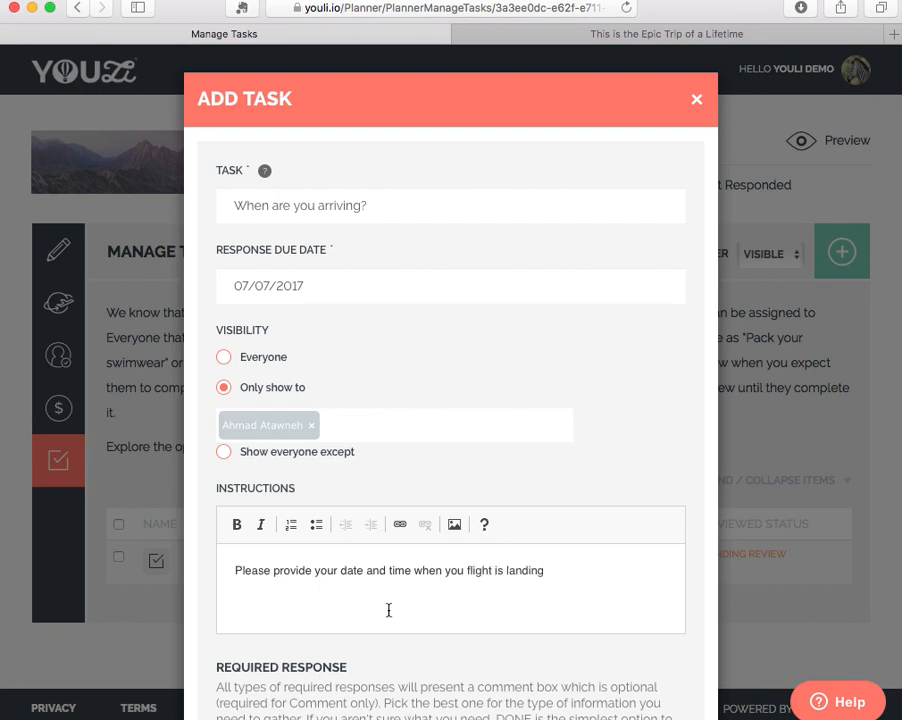
Set the arrival task's required response to Date / Time answer and enable optional document uploads.
{"action": "scroll", "coordinate": [463, 658], "scroll_direction": "down", "scroll_amount": 7}
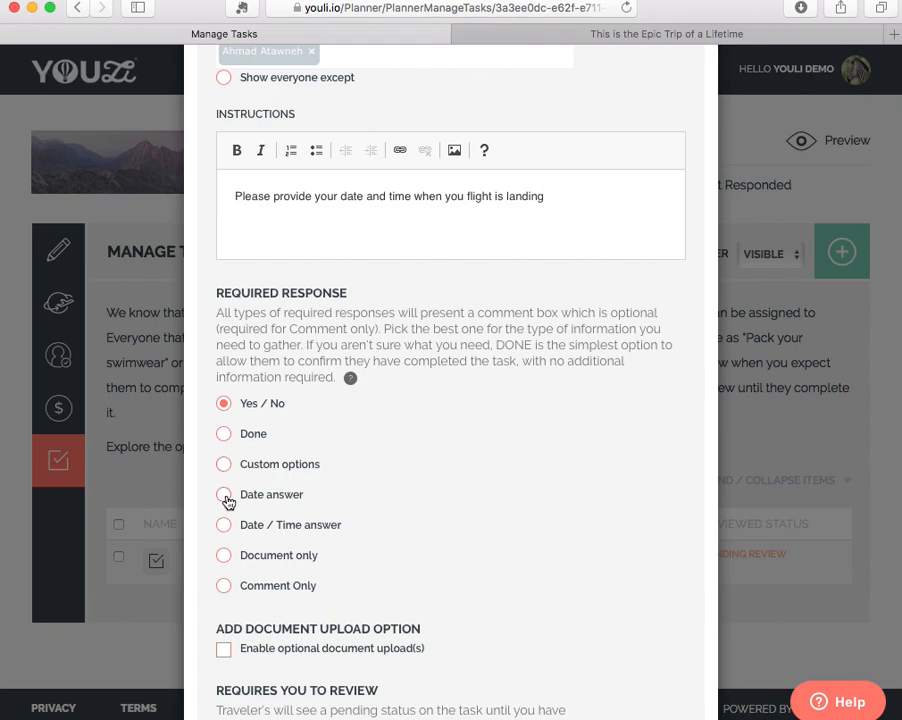
{"action": "left_click", "coordinate": [225, 527]}
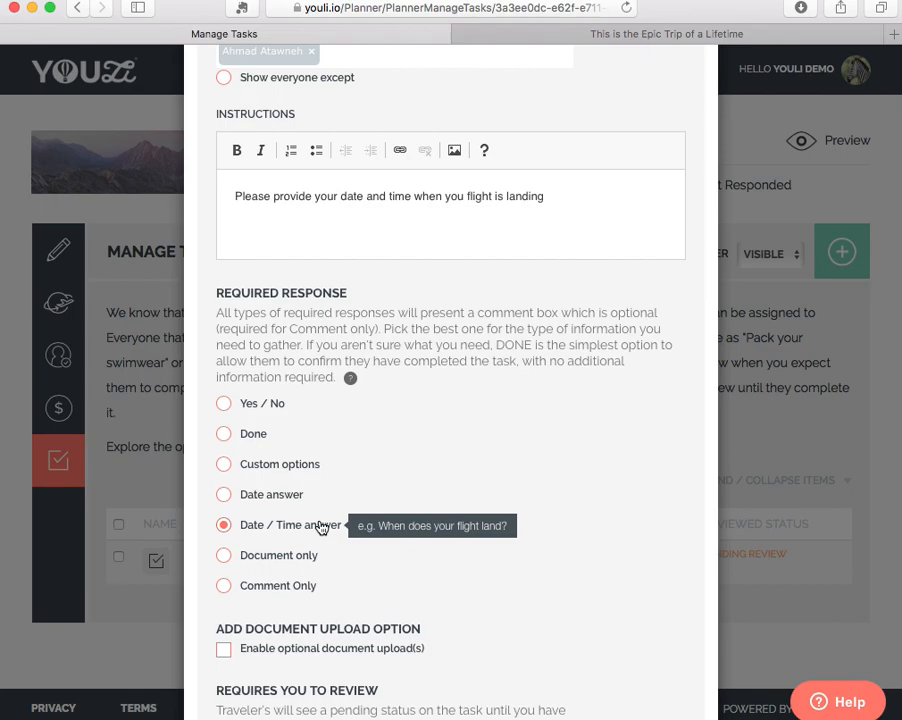
{"action": "scroll", "coordinate": [320, 527], "scroll_direction": "down", "scroll_amount": 3}
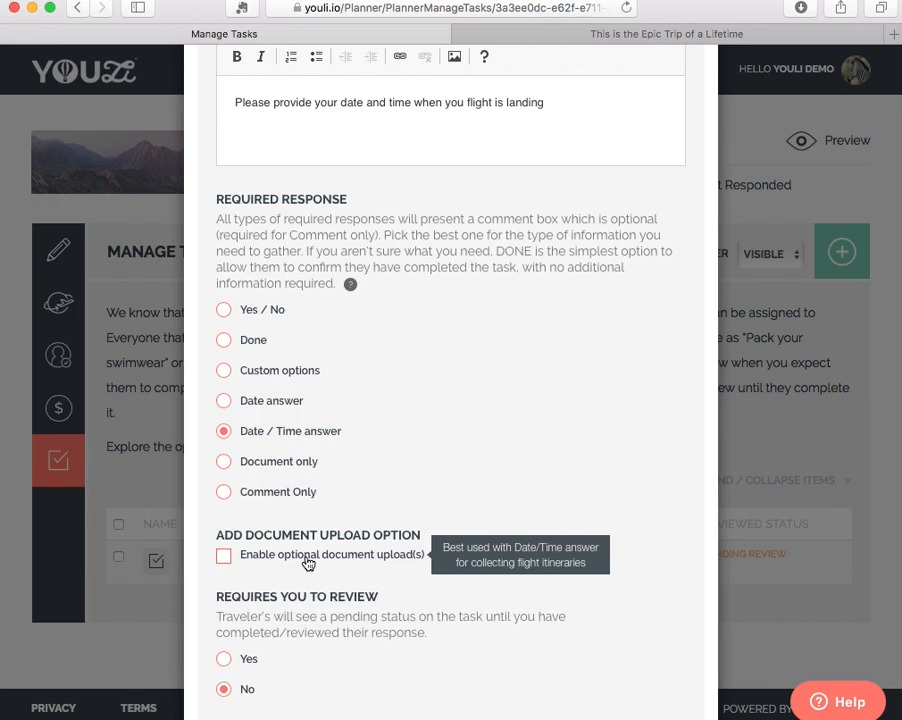
{"action": "left_click", "coordinate": [308, 564]}
Extend the arrival task's instructions with the sentence "Please also upload your itinerary with your flight information.".
{"action": "type", "text": ". Pleas"}
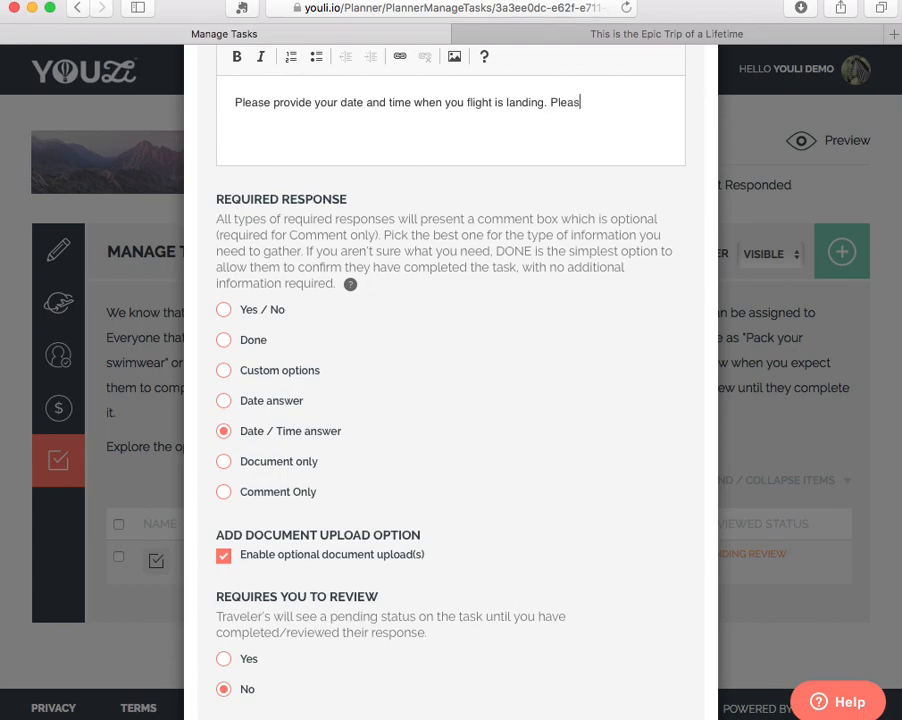
{"action": "type", "text": "e also uplo"}
{"action": "key", "text": "BackSpace"}
{"action": "key", "text": "BackSpace"}
{"action": "type", "text": "o upload your "}
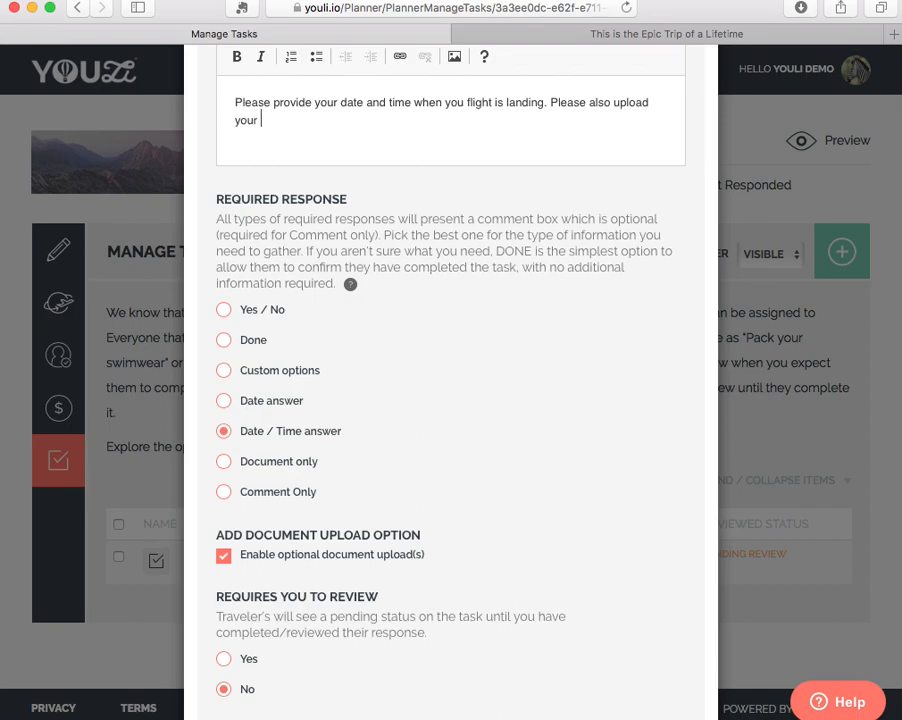
{"action": "type", "text": "itinerary with your f"}
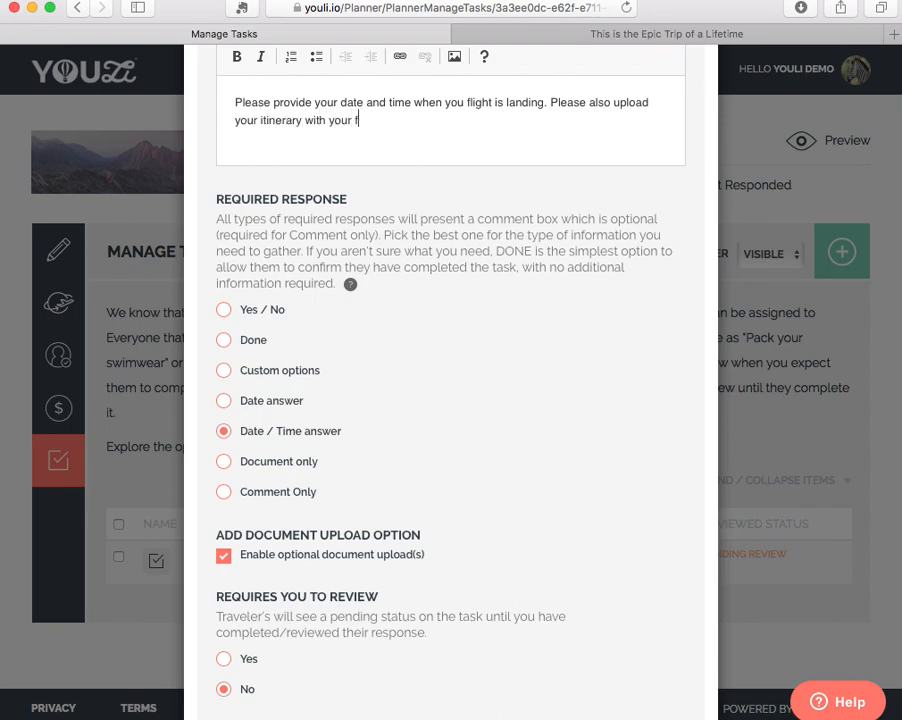
{"action": "type", "text": "light information."}
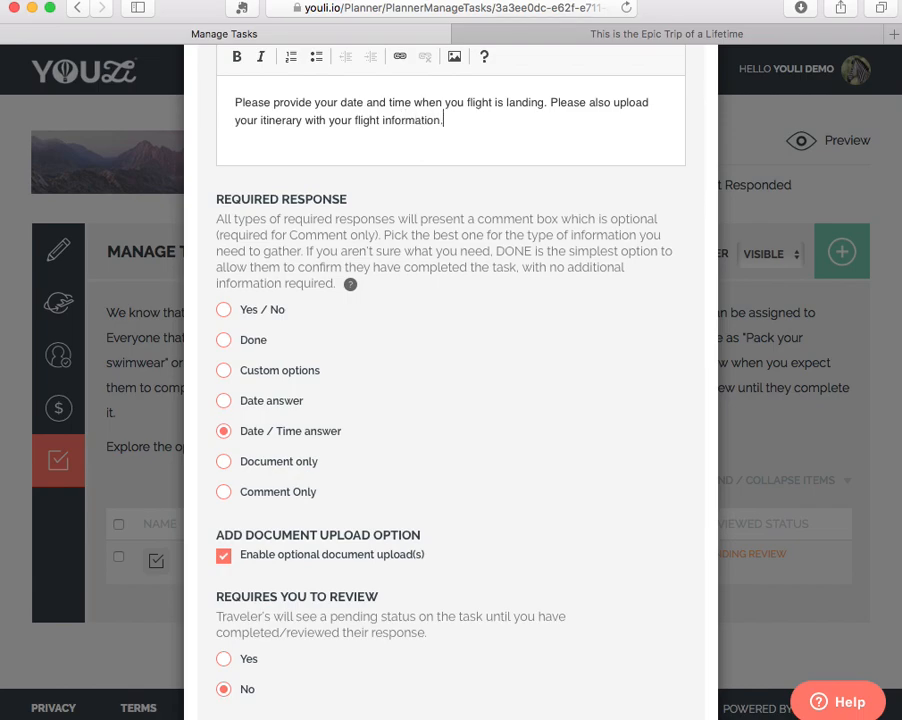
Require planner review and notification for each response, and add the arrival task.
{"action": "scroll", "coordinate": [380, 540], "scroll_direction": "down", "scroll_amount": 3}
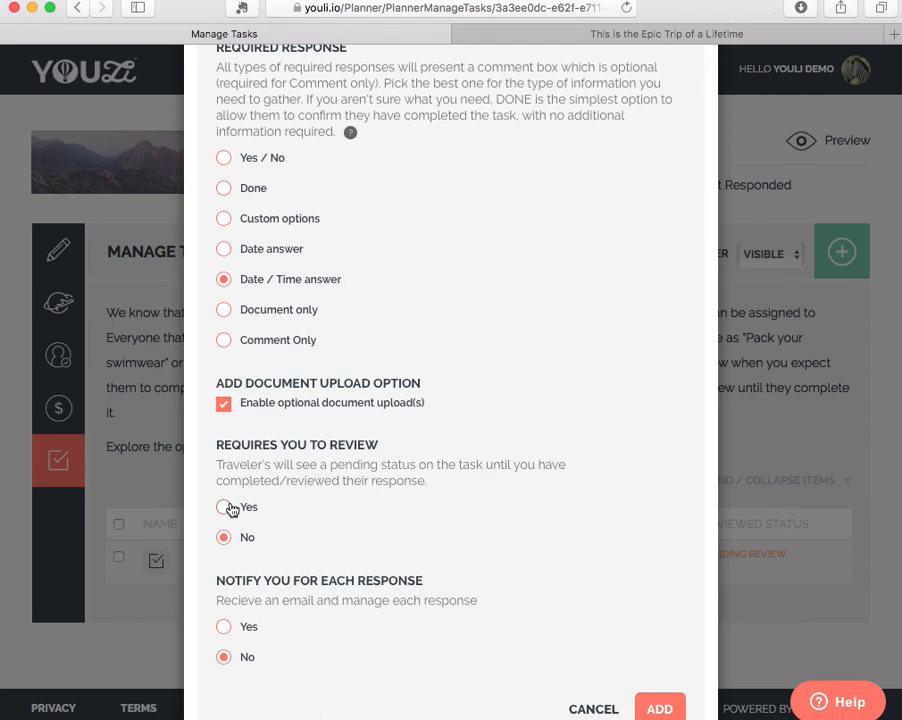
{"action": "left_click", "coordinate": [229, 509]}
{"action": "left_click", "coordinate": [248, 630]}
{"action": "left_click", "coordinate": [659, 709]}
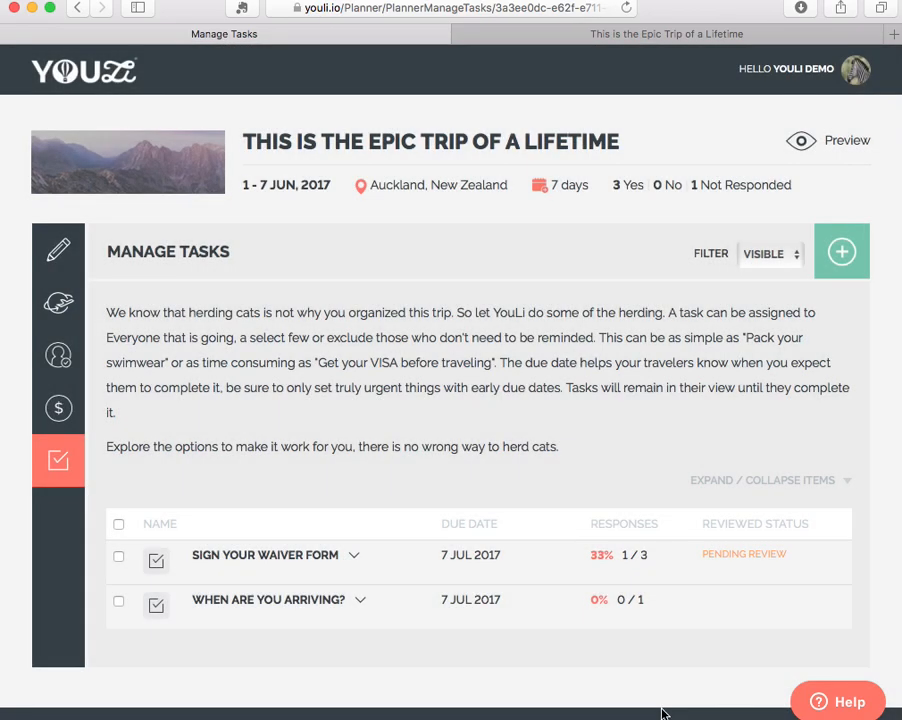
Start another task titled "When are you arriving?" with response due date 30/06/2017.
{"action": "mouse_move", "coordinate": [459, 542]}
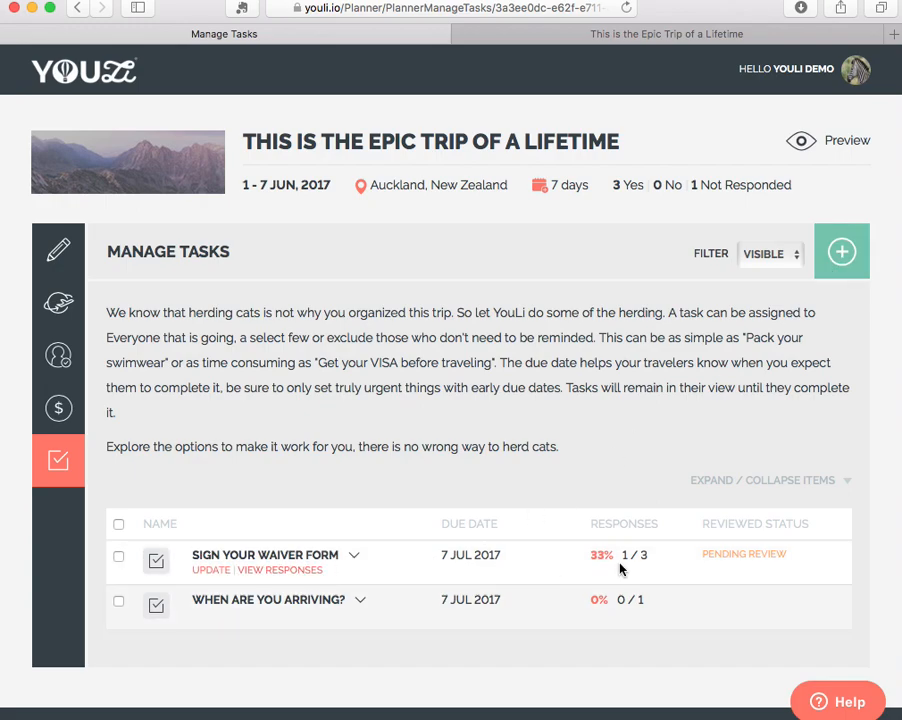
{"action": "left_click", "coordinate": [838, 254]}
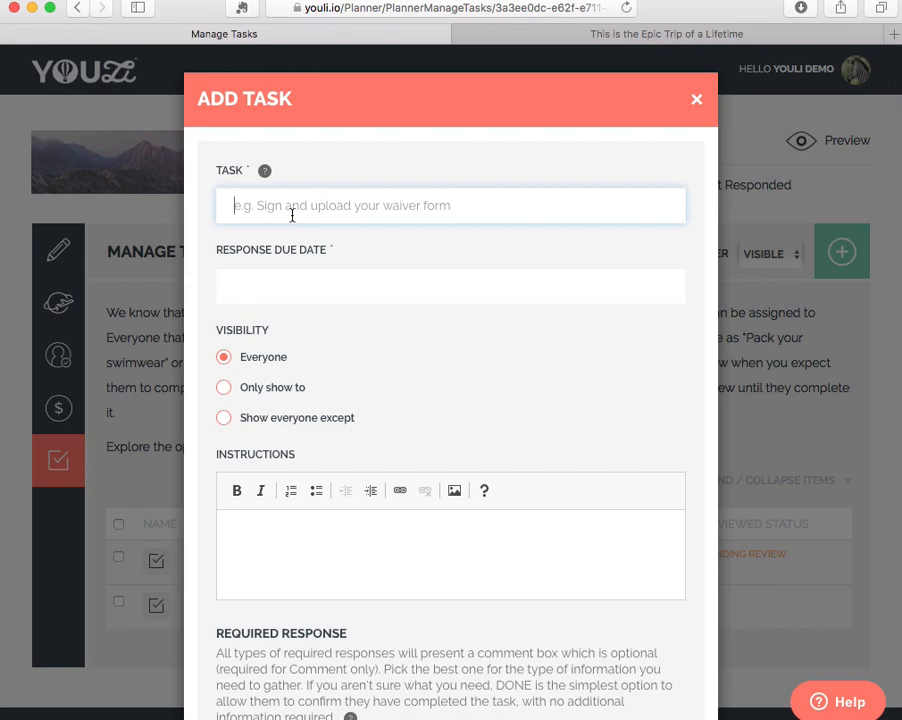
{"action": "type", "text": "When are y"}
{"action": "key", "text": "BackSpace"}
{"action": "type", "text": "are you arriving?"}
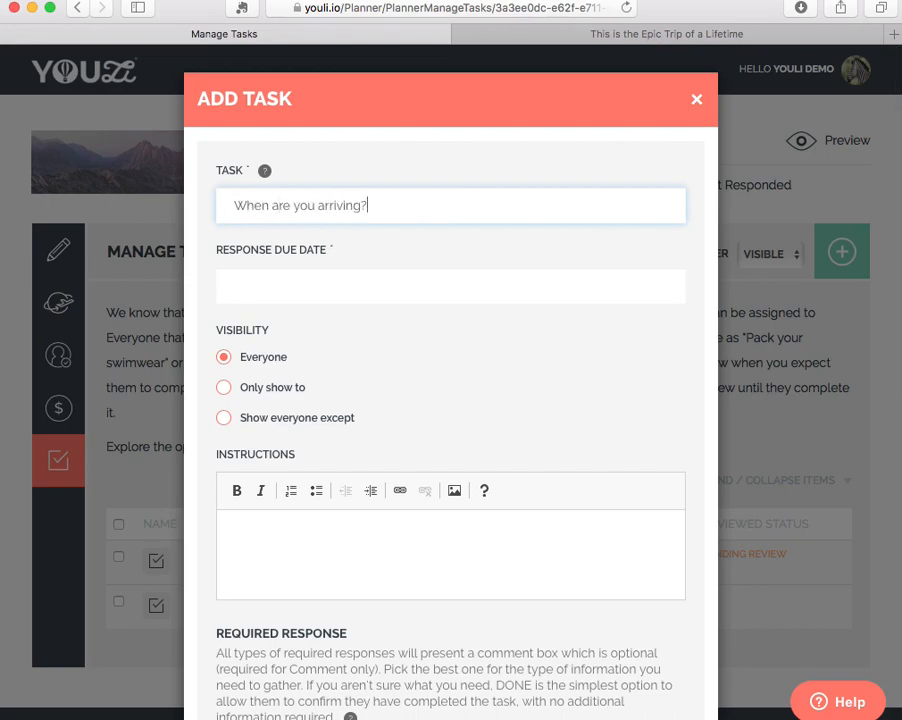
{"action": "left_click", "coordinate": [322, 288]}
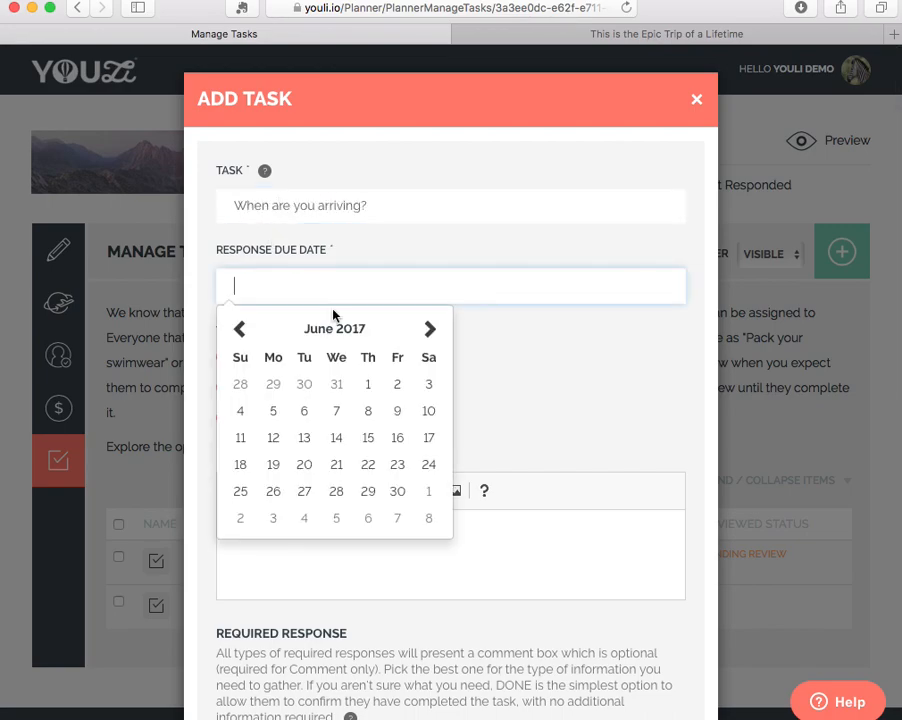
{"action": "left_click", "coordinate": [396, 488]}
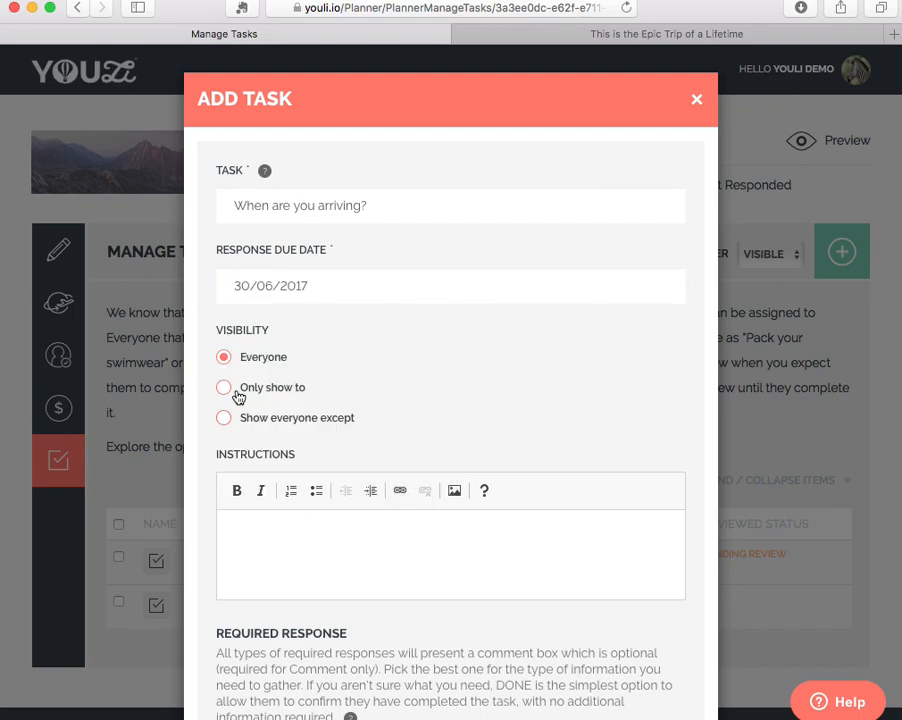
Set the new task's visibility to Show everyone except, choosing the traveler assigned to the first arrival task.
{"action": "left_click", "coordinate": [225, 419]}
{"action": "left_click", "coordinate": [291, 453]}
{"action": "type", "text": "ahm"}
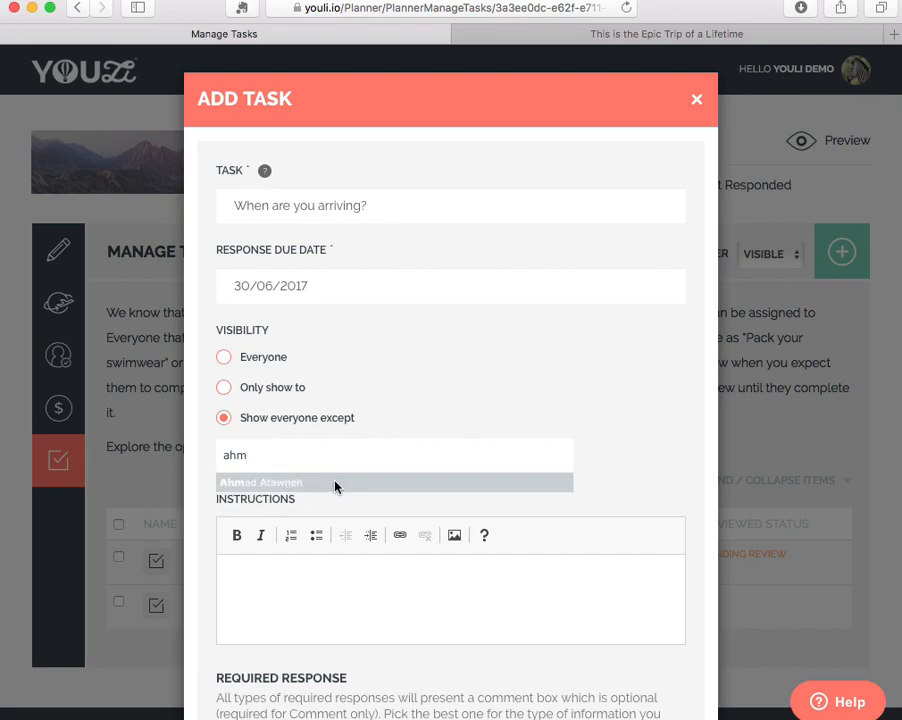
{"action": "left_click", "coordinate": [334, 483]}
Write the new task's instructions "Please provide your estimated time of arrival at the hotel.".
{"action": "left_click", "coordinate": [367, 607]}
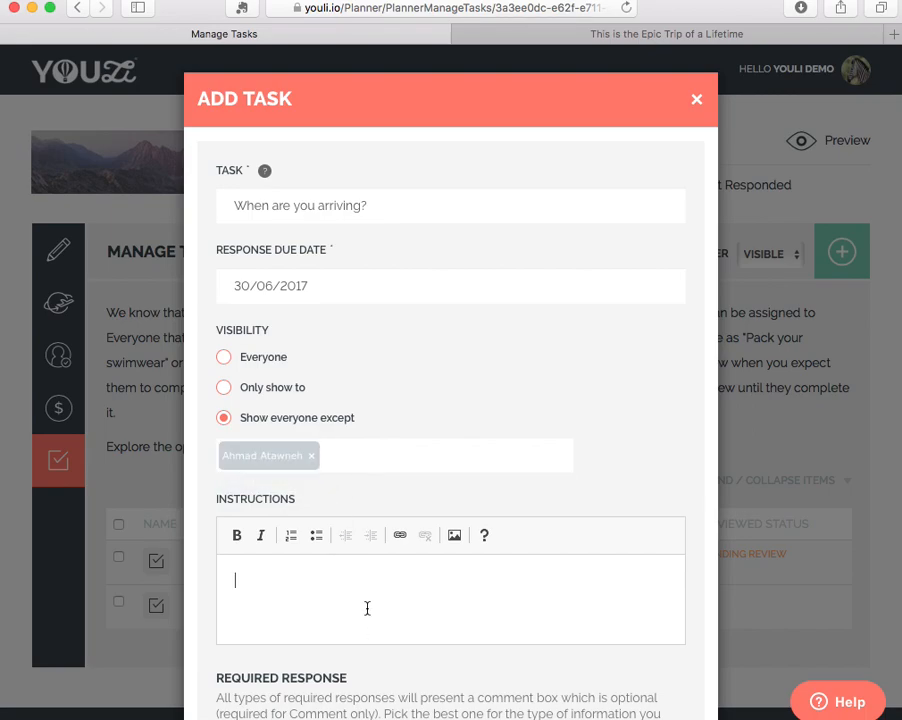
{"action": "type", "text": "Please provide your estimated time of arrival at the hot"}
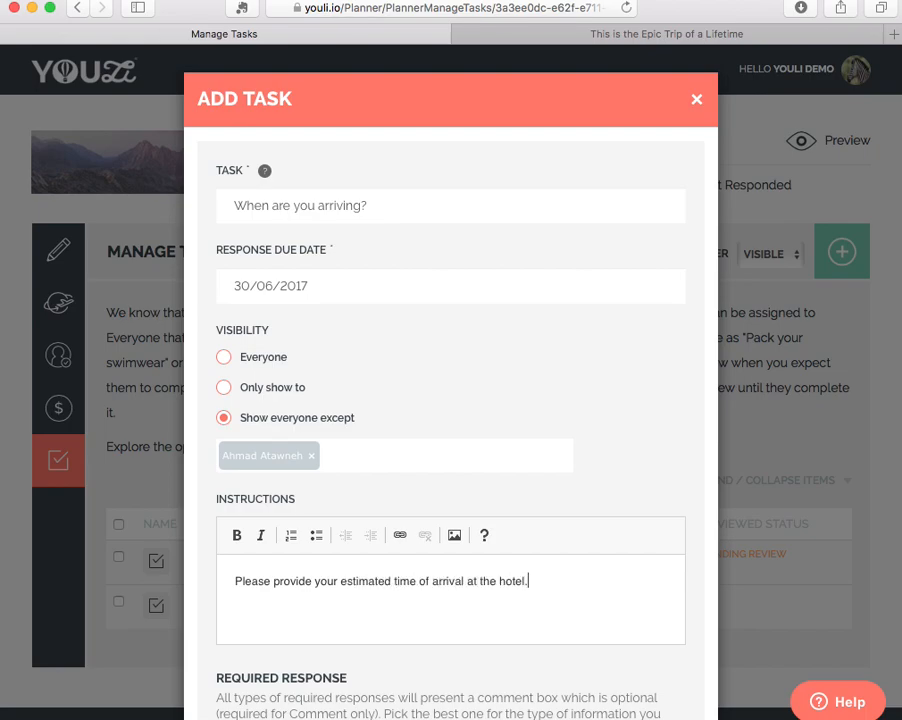
{"action": "type", "text": "el."}
Choose Date answer as the required response for the hotel arrival task, after trying Date / Time answer.
{"action": "scroll", "coordinate": [369, 604], "scroll_direction": "down", "scroll_amount": 5}
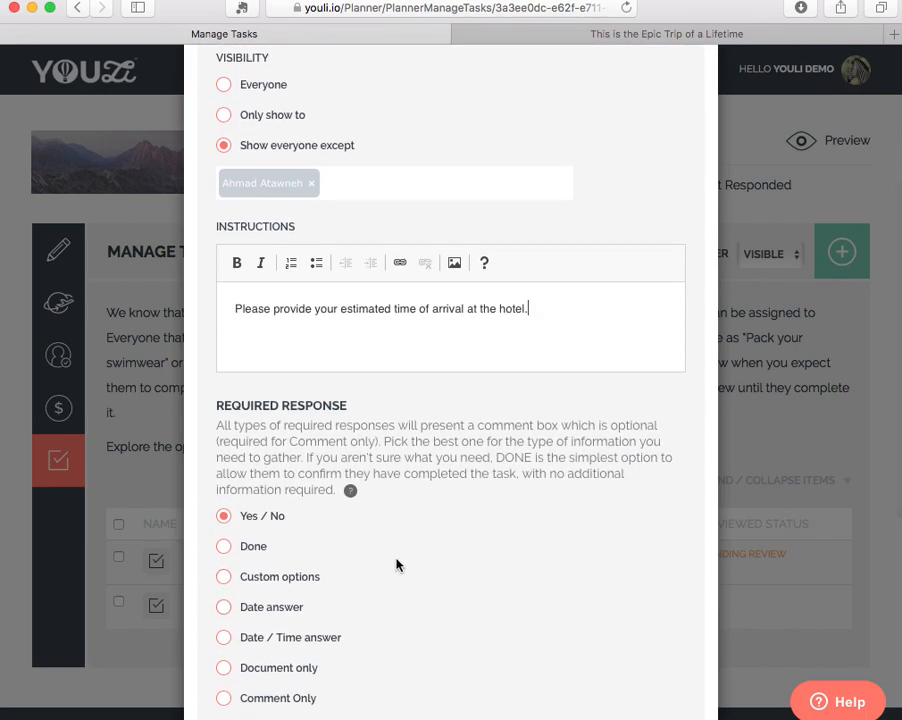
{"action": "scroll", "coordinate": [394, 562], "scroll_direction": "down", "scroll_amount": 3}
{"action": "left_click", "coordinate": [232, 503]}
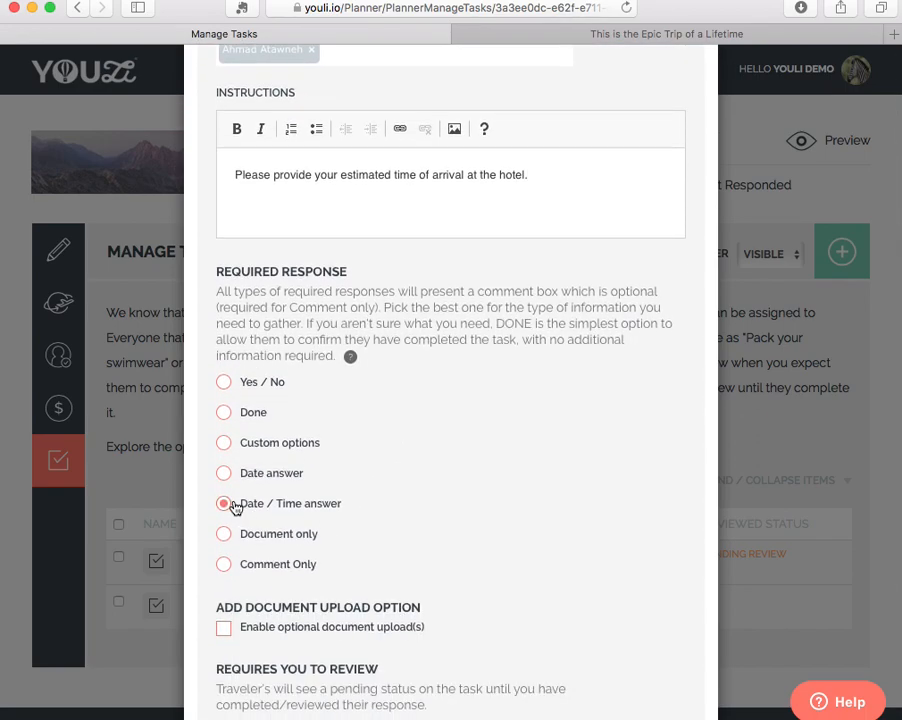
{"action": "mouse_move", "coordinate": [307, 505]}
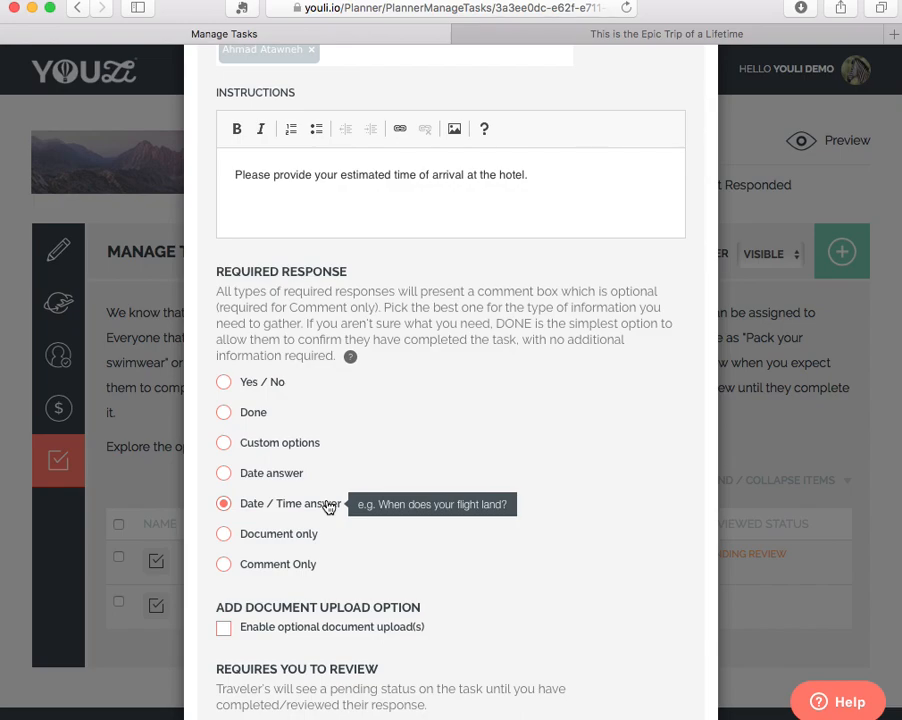
{"action": "left_click", "coordinate": [230, 483]}
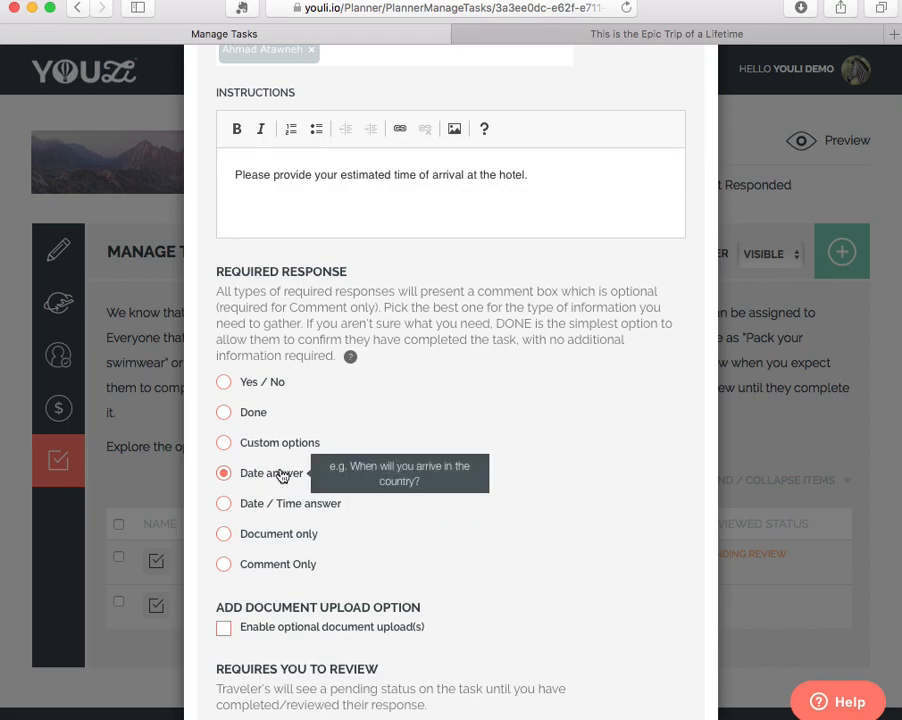
Replace the word "time" with "date" in the hotel arrival task's instructions.
{"action": "double_click", "coordinate": [397, 177]}
{"action": "key", "text": "BackSpace"}
{"action": "type", "text": "date"}
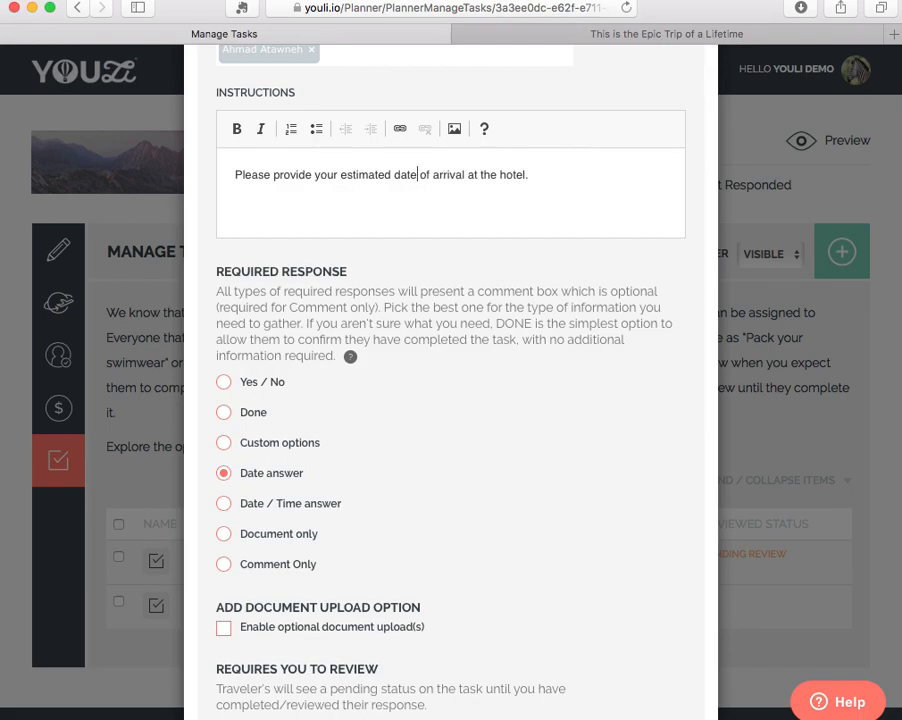
Add the hotel arrival task without document uploads, planner review or response notifications.
{"action": "scroll", "coordinate": [451, 408], "scroll_direction": "down", "scroll_amount": 3}
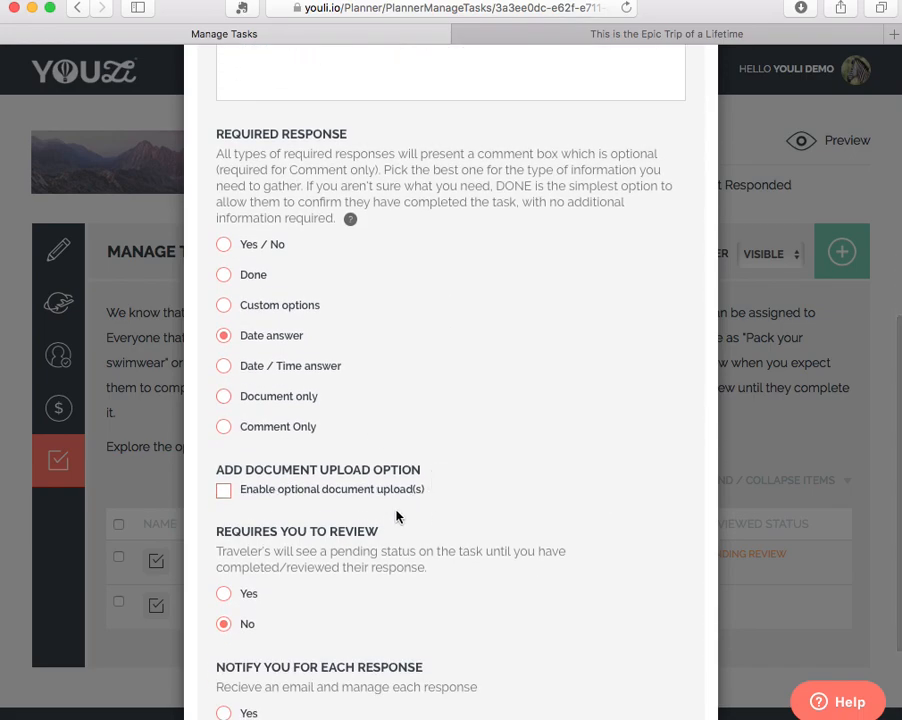
{"action": "scroll", "coordinate": [291, 498], "scroll_direction": "down", "scroll_amount": 3}
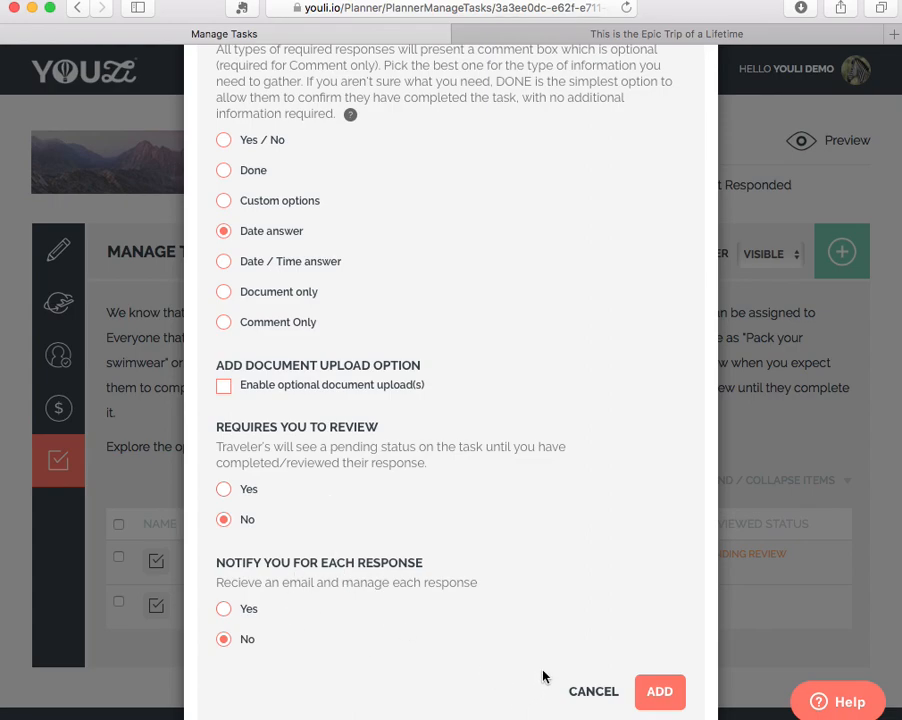
{"action": "left_click", "coordinate": [659, 694]}
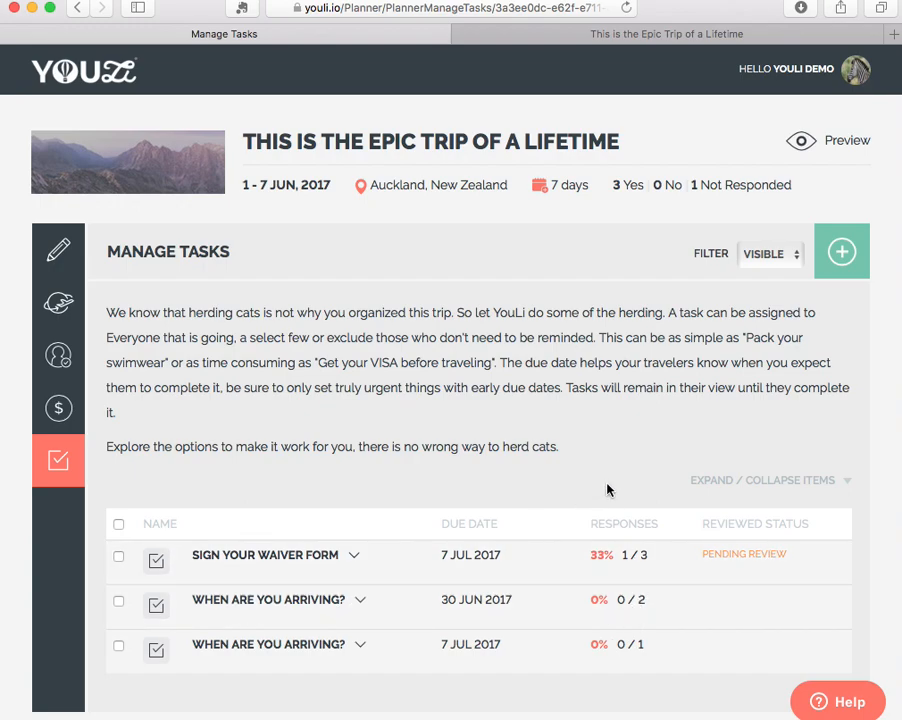
Expand all tasks in the list and compare their response type, notification, review and visibility settings.
{"action": "left_click", "coordinate": [724, 482]}
{"action": "scroll", "coordinate": [724, 500], "scroll_direction": "down", "scroll_amount": 5}
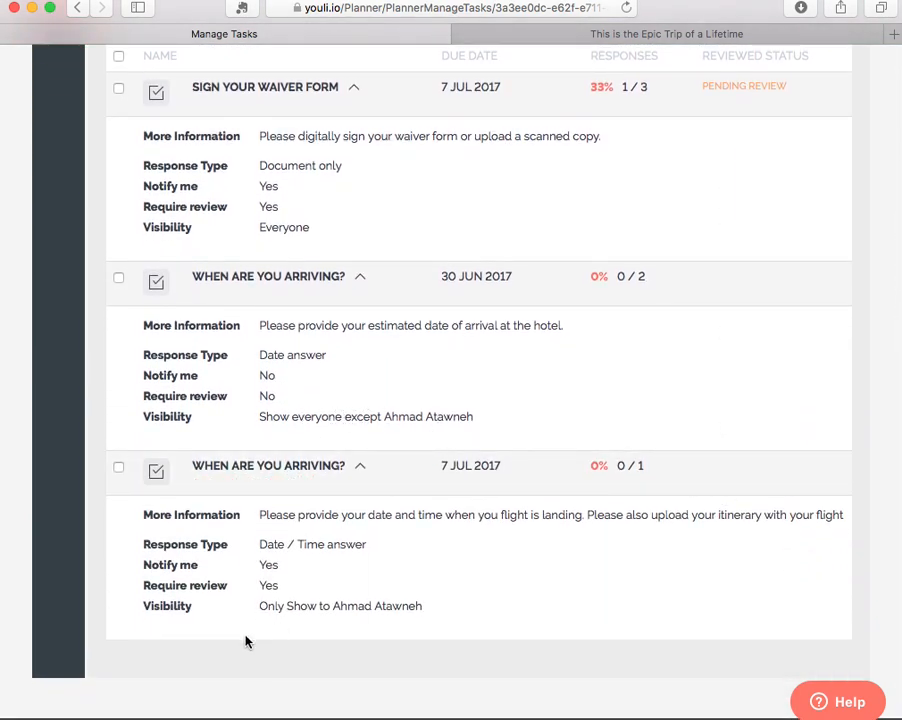
{"action": "mouse_move", "coordinate": [648, 471]}
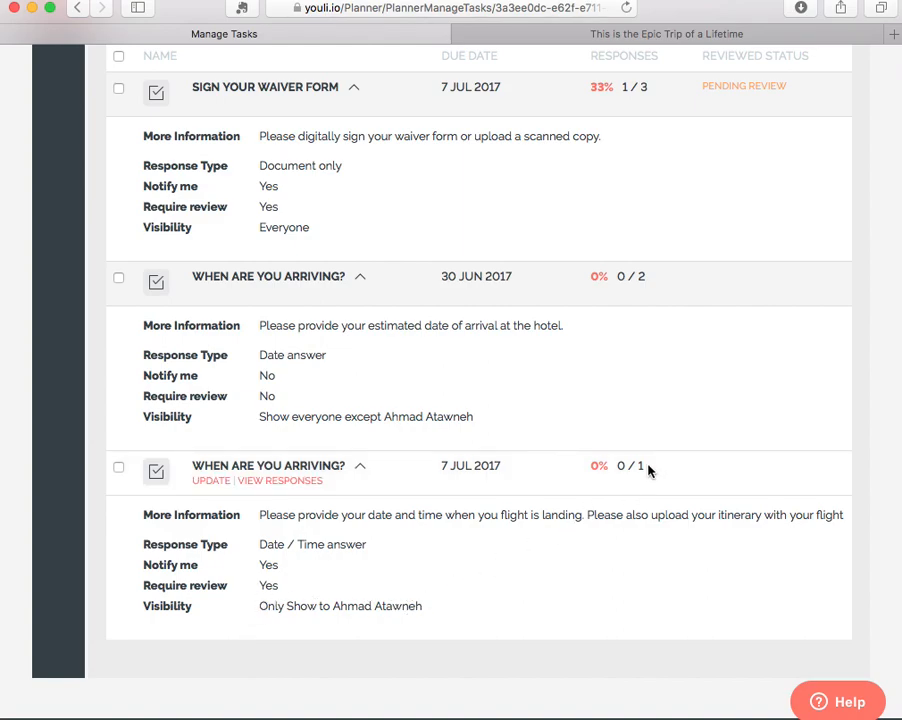
{"action": "double_click", "coordinate": [275, 587]}
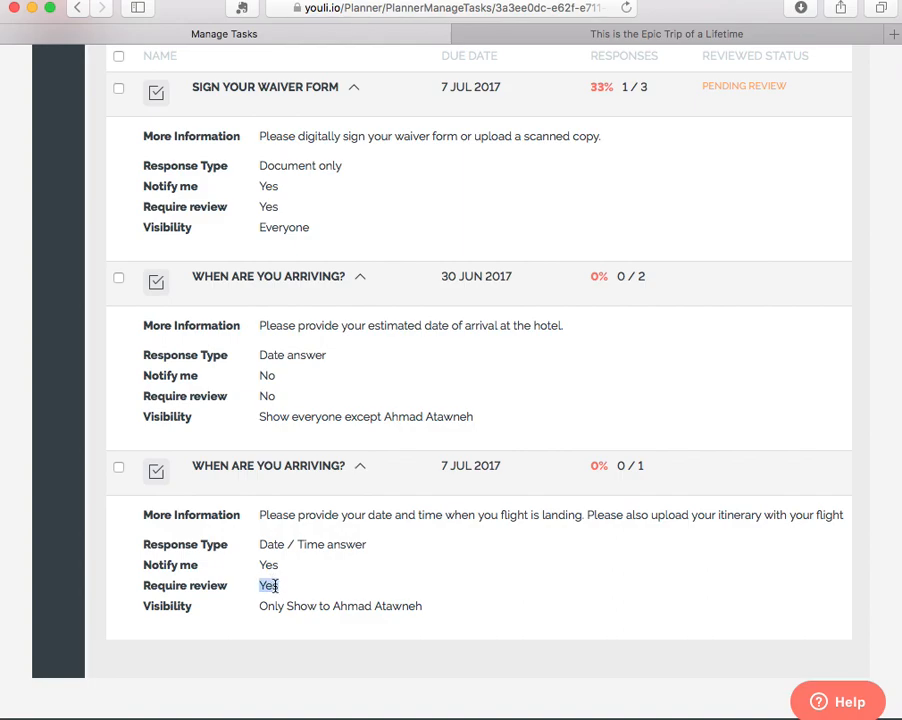
{"action": "double_click", "coordinate": [269, 207]}
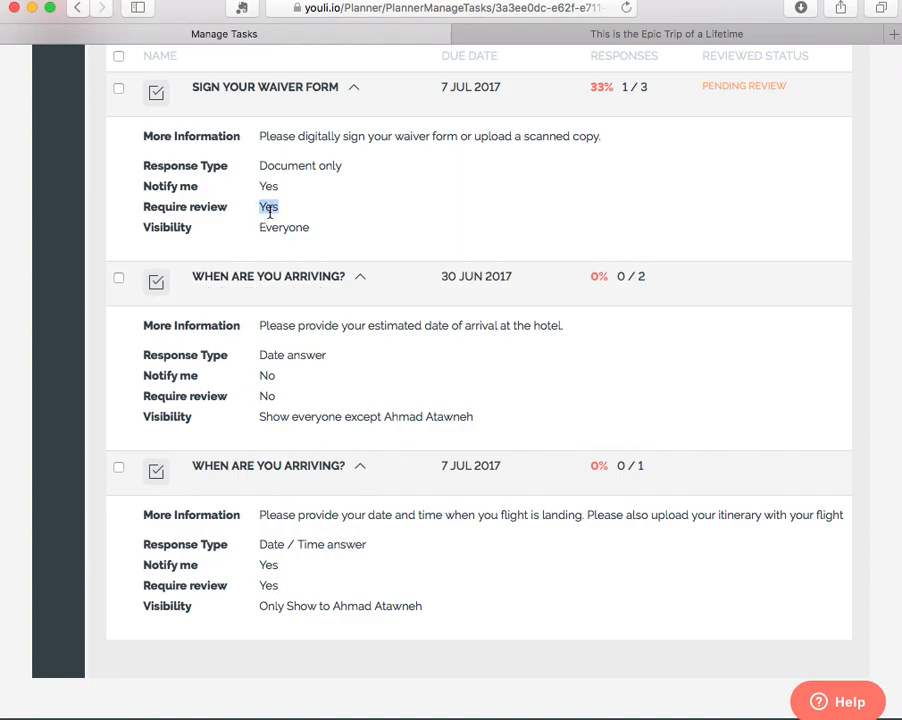
{"action": "left_click", "coordinate": [597, 220]}
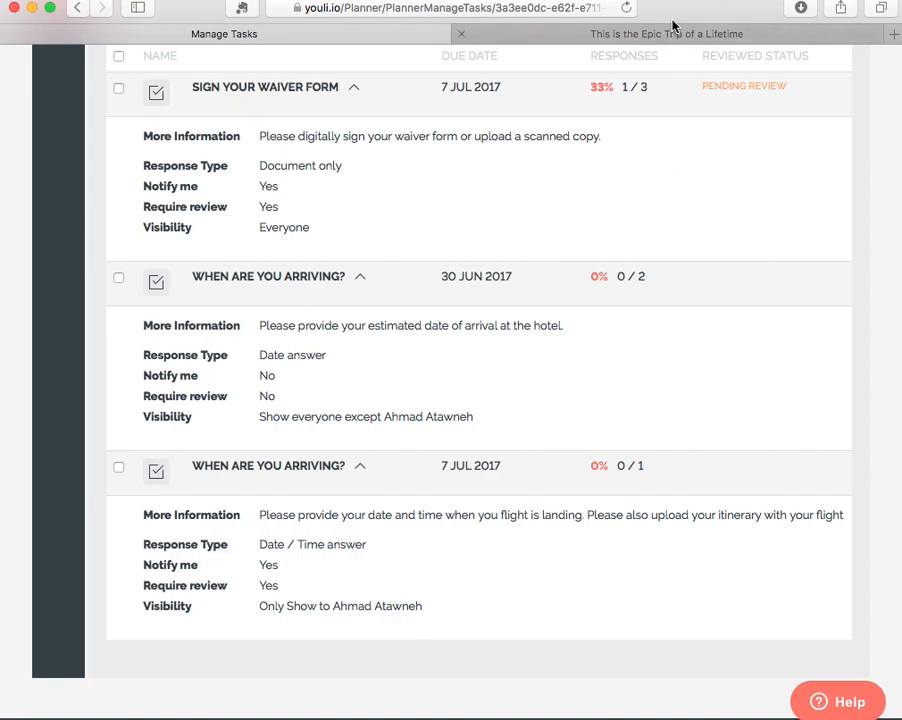
View the responses to the "Sign your waiver form" task and check each traveler's response status.
{"action": "scroll", "coordinate": [409, 318], "scroll_direction": "down", "scroll_amount": 1}
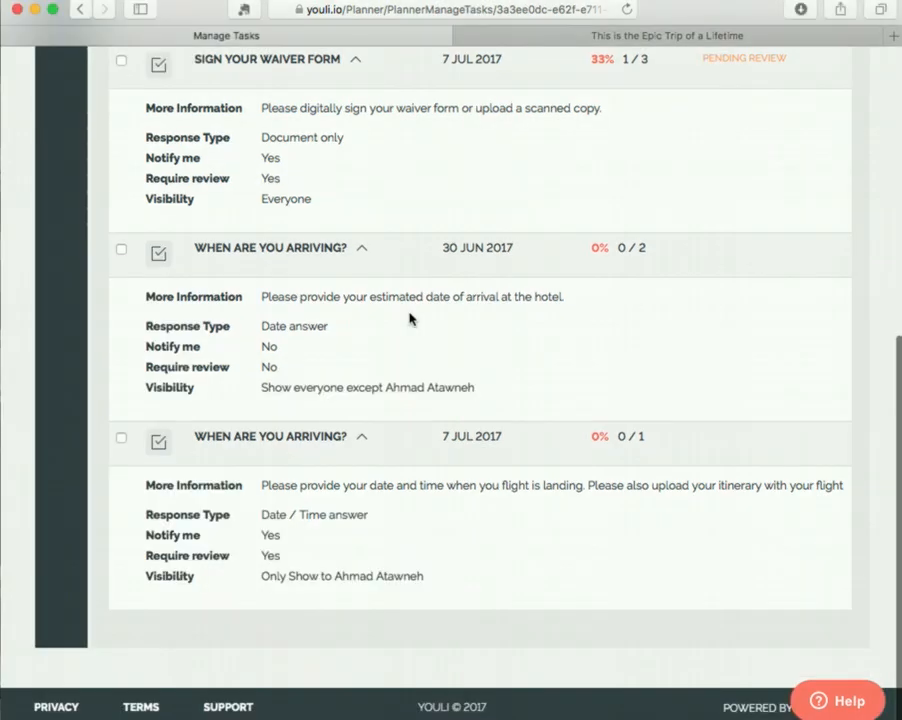
{"action": "scroll", "coordinate": [407, 316], "scroll_direction": "up", "scroll_amount": 5}
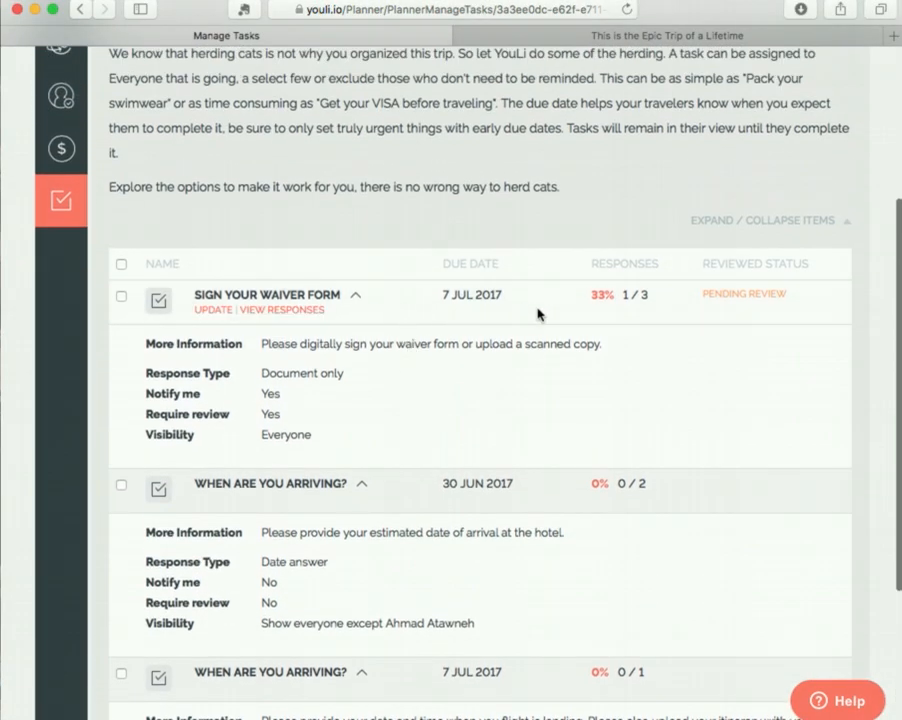
{"action": "left_click", "coordinate": [268, 310]}
{"action": "mouse_move", "coordinate": [544, 429]}
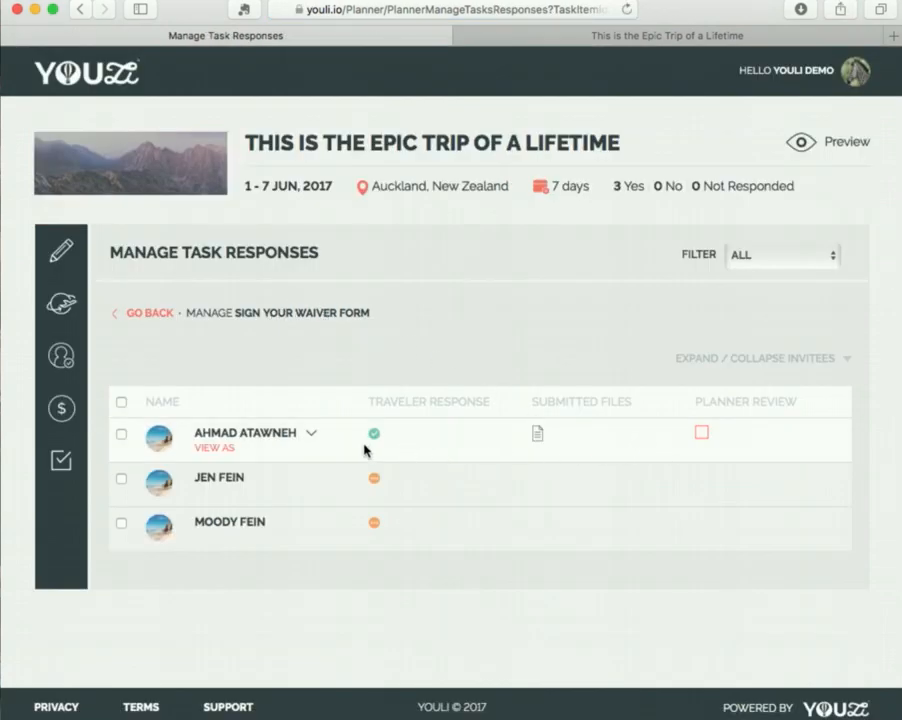
{"action": "mouse_move", "coordinate": [376, 436]}
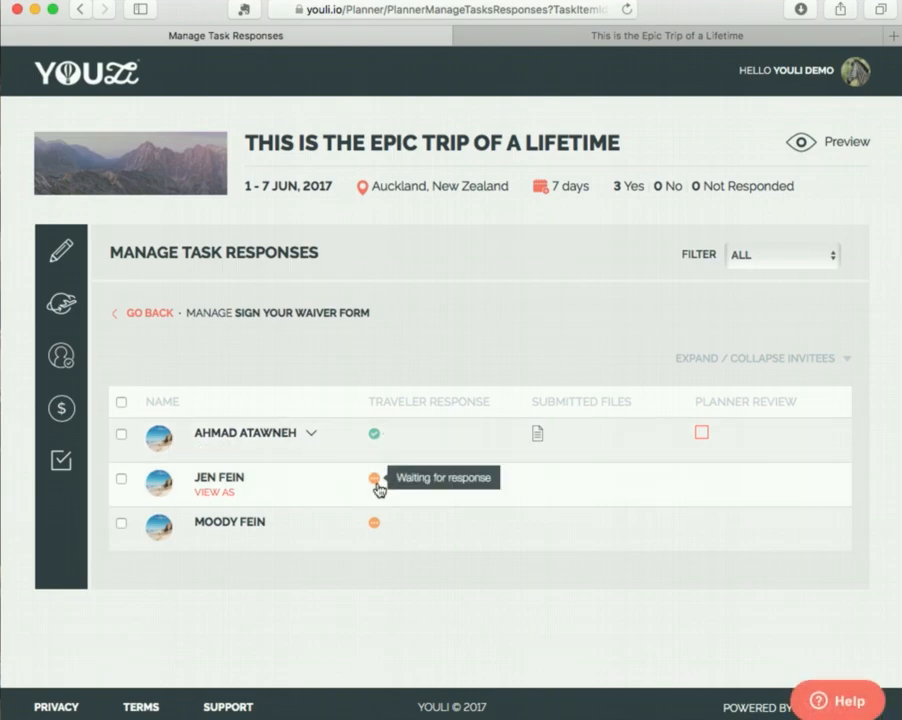
{"action": "mouse_move", "coordinate": [377, 525]}
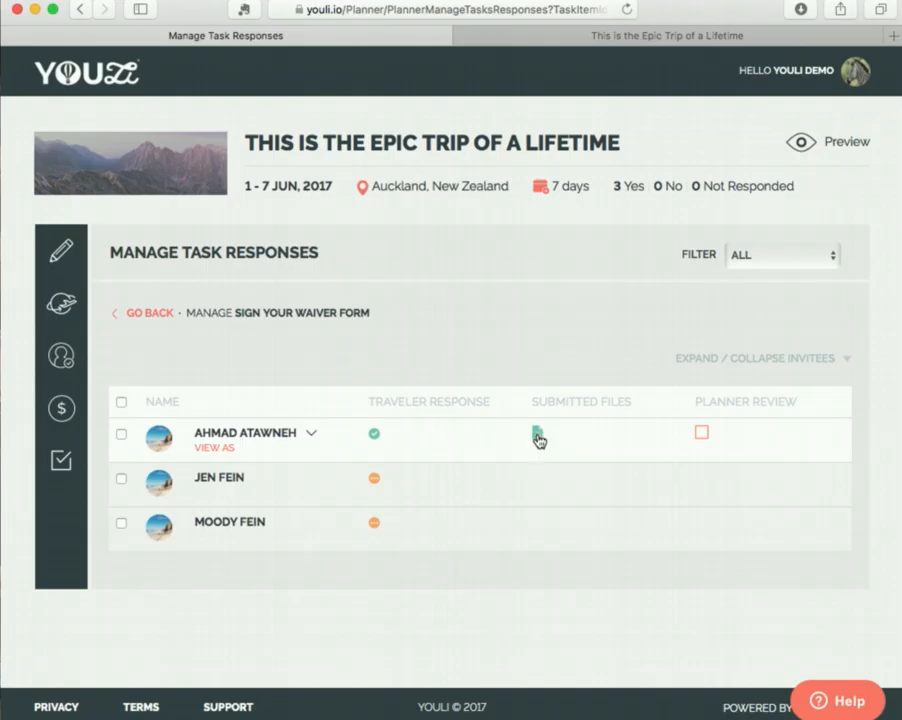
Check the first traveler's submitted waiver file and enter the review reply "Thank you for your prompt response!".
{"action": "left_click", "coordinate": [538, 436]}
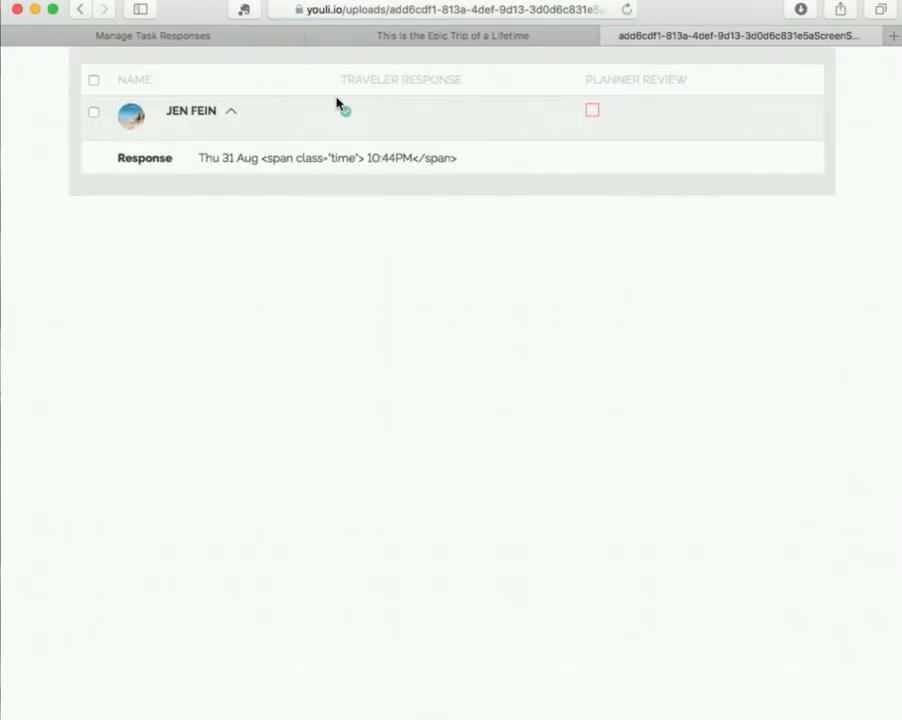
{"action": "left_click", "coordinate": [612, 36]}
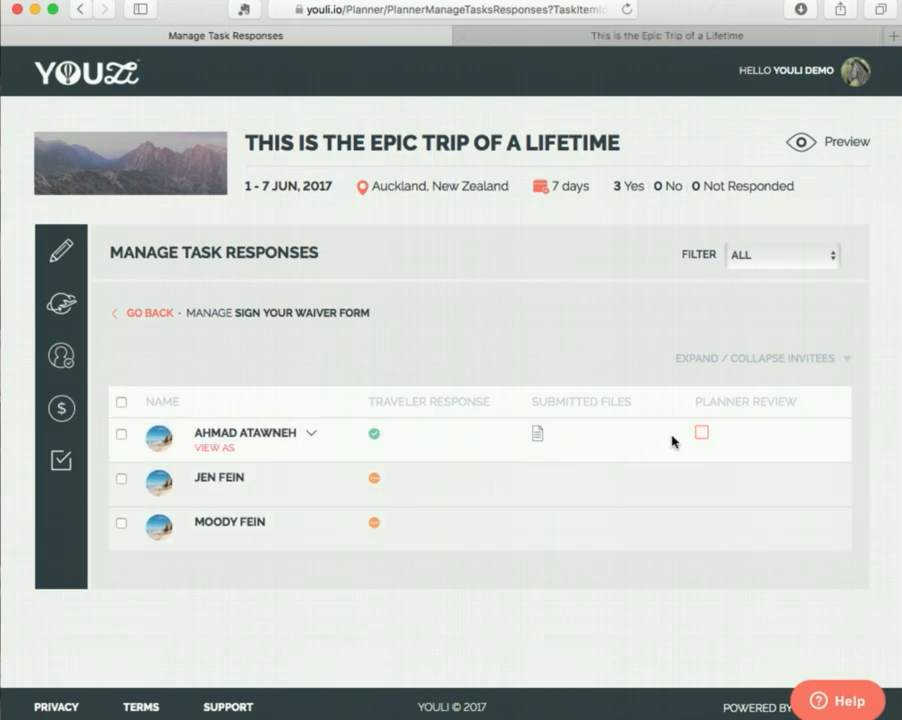
{"action": "left_click", "coordinate": [702, 434]}
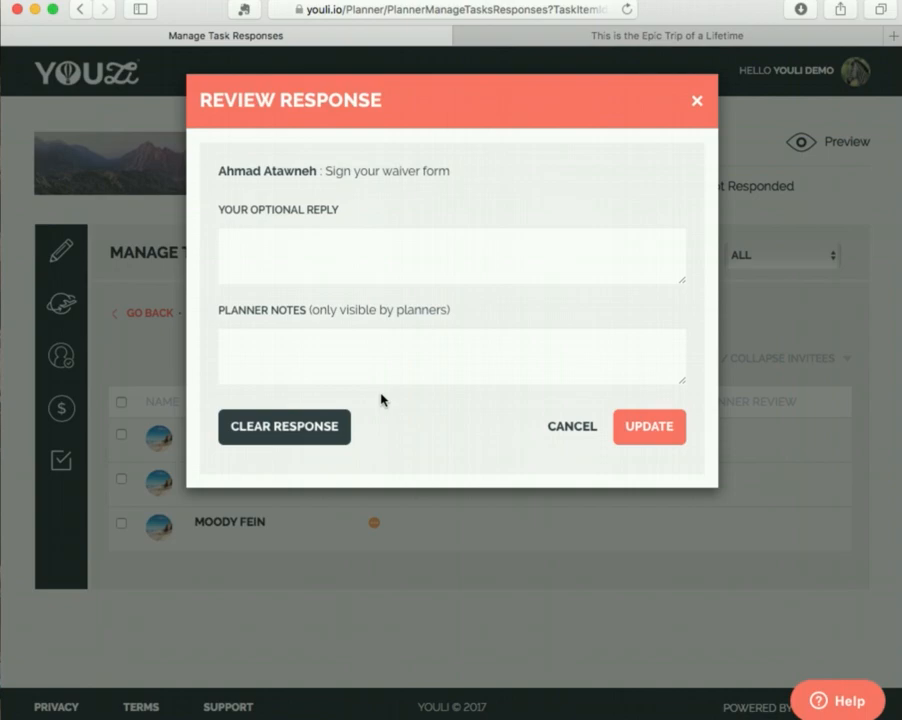
{"action": "left_click", "coordinate": [316, 262]}
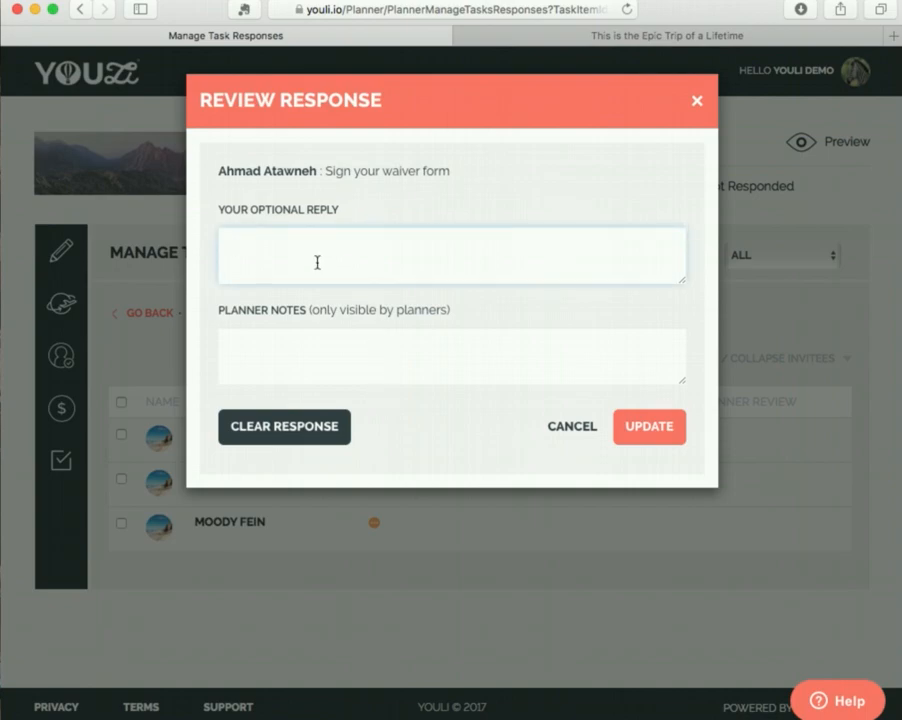
{"action": "type", "text": "Thank you for your prompt "}
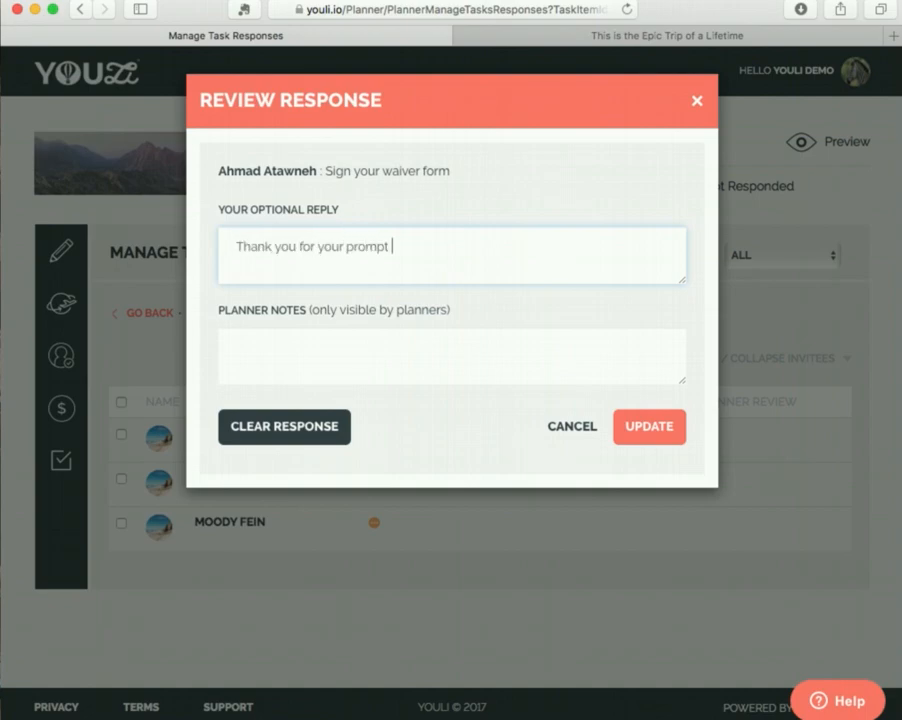
{"action": "type", "text": "response!"}
Add the planner note "I've booked with the VIP car services to pick him up." plus the booking confirmation code, and save the review.
{"action": "left_click", "coordinate": [309, 353]}
{"action": "type", "text": "I"}
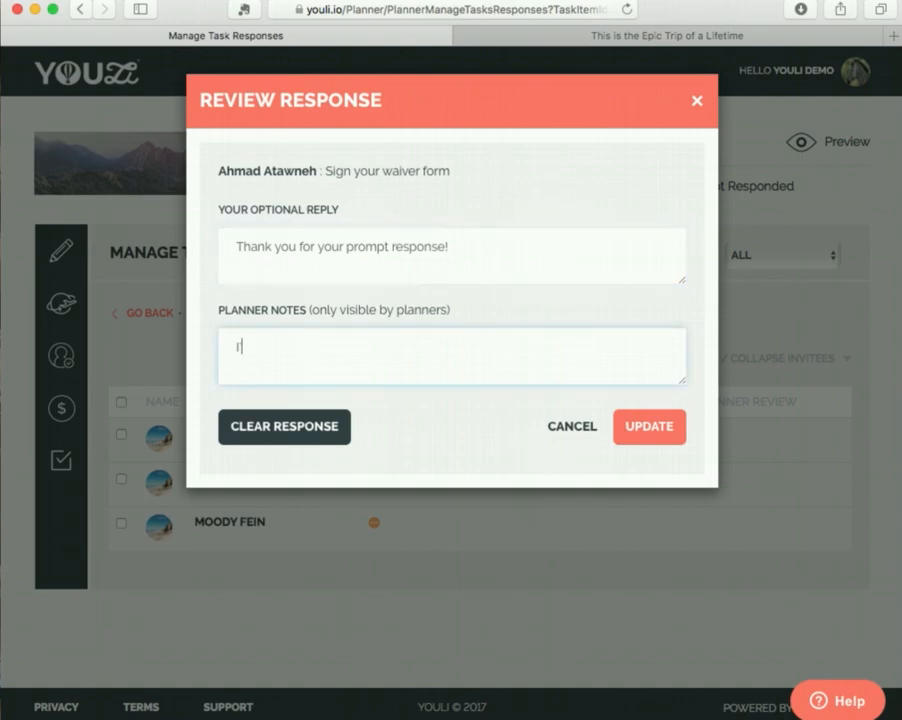
{"action": "type", "text": "'ve booked wit"}
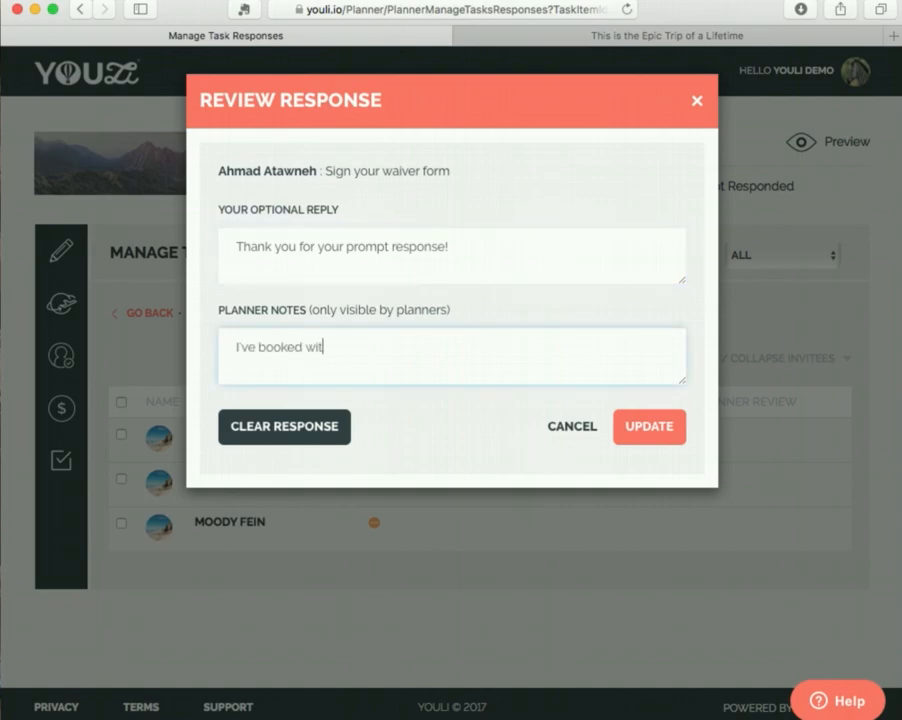
{"action": "type", "text": "h the VIP car services to pick him up"}
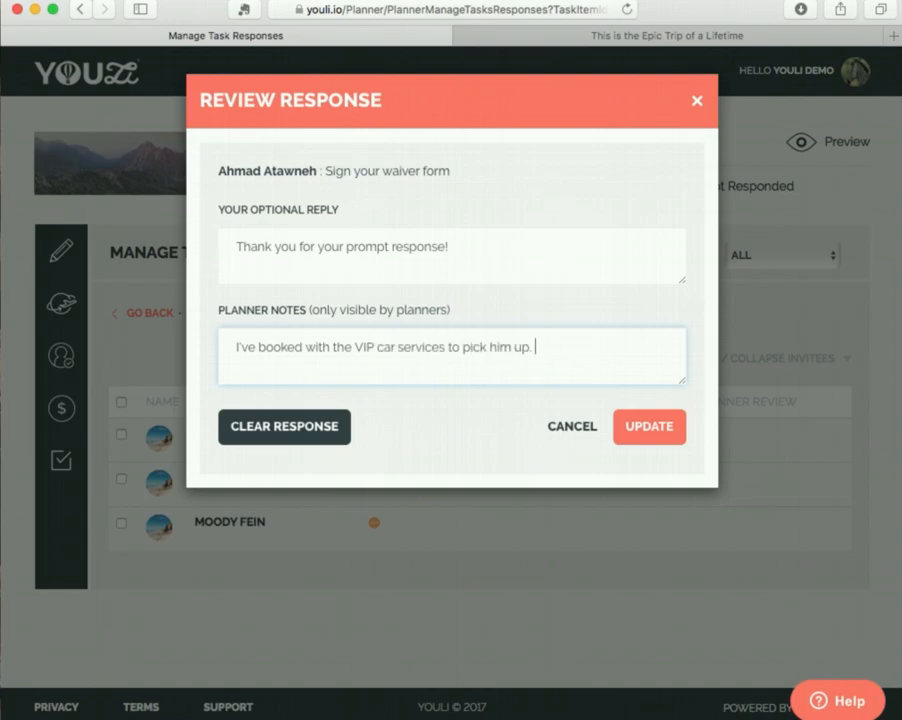
{"action": "left_click", "coordinate": [543, 346]}
{"action": "key", "text": "Right"}
{"action": "key", "text": "BackSpace"}
{"action": "type", "text": "o"}
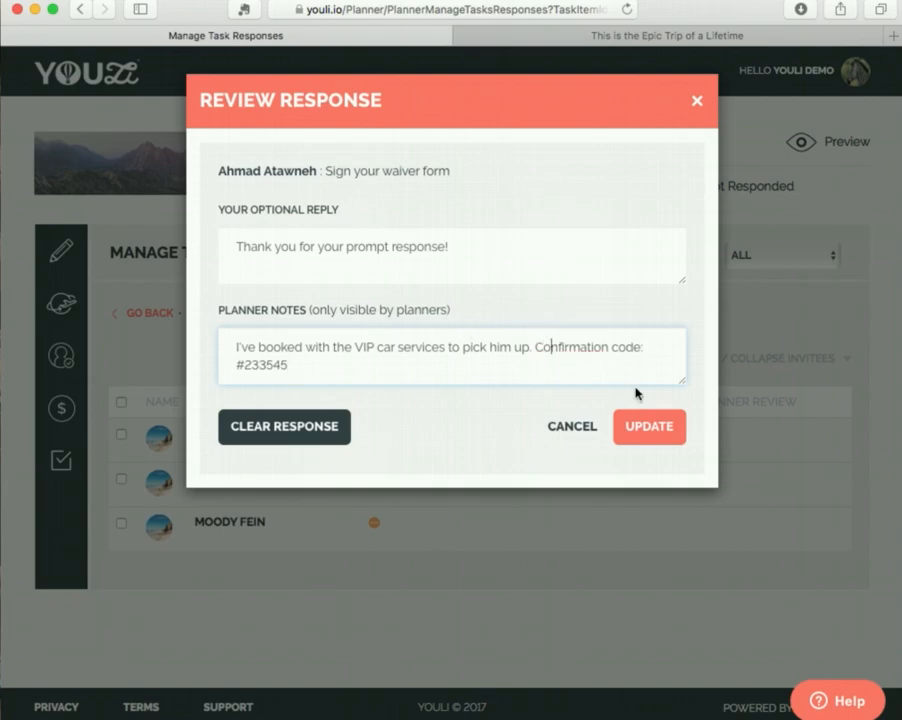
{"action": "left_click", "coordinate": [667, 432]}
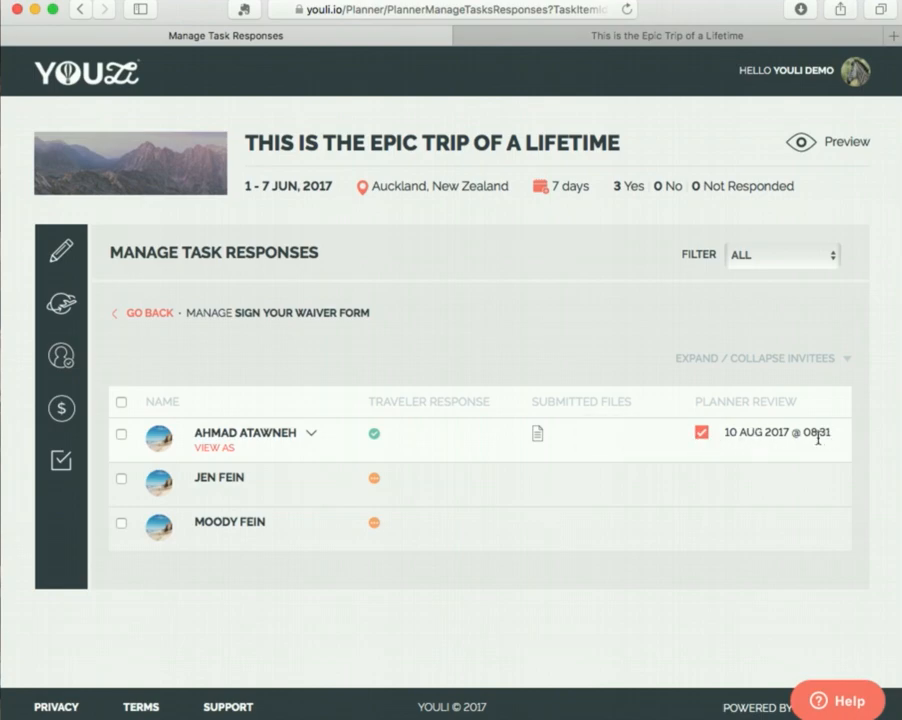
Reopen the first traveler's waiver review and check the option to clear the response.
{"action": "left_click", "coordinate": [702, 436]}
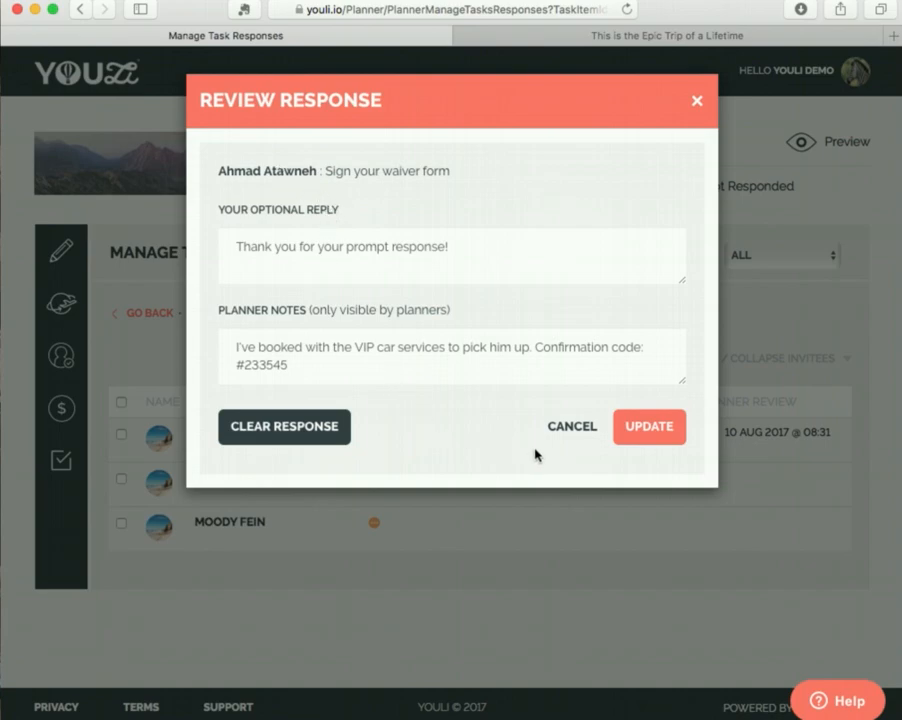
{"action": "left_click", "coordinate": [310, 430]}
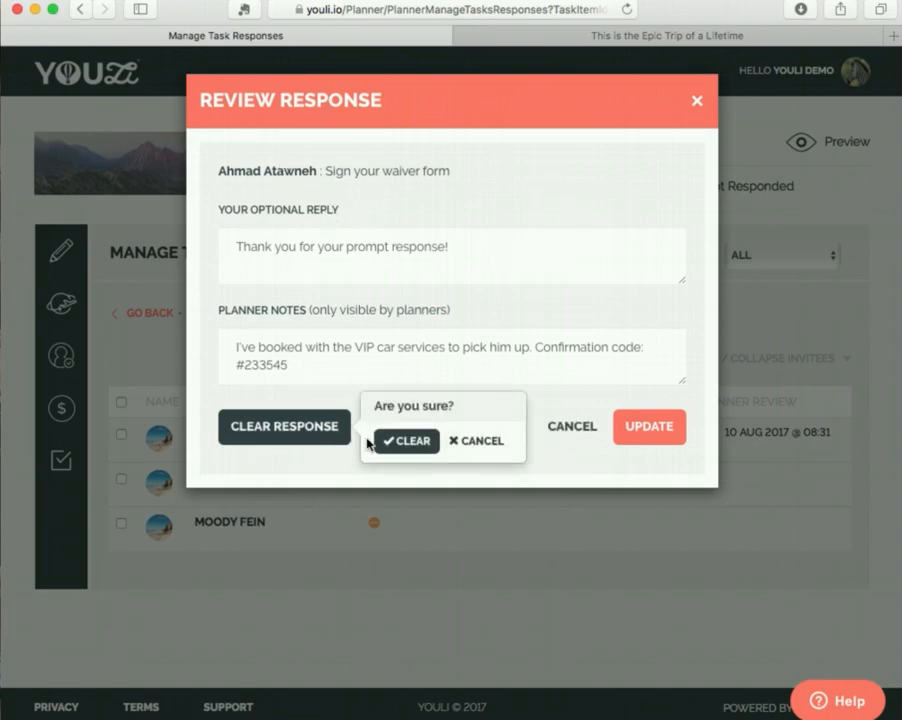
{"action": "left_click", "coordinate": [470, 443]}
{"action": "left_click", "coordinate": [556, 428]}
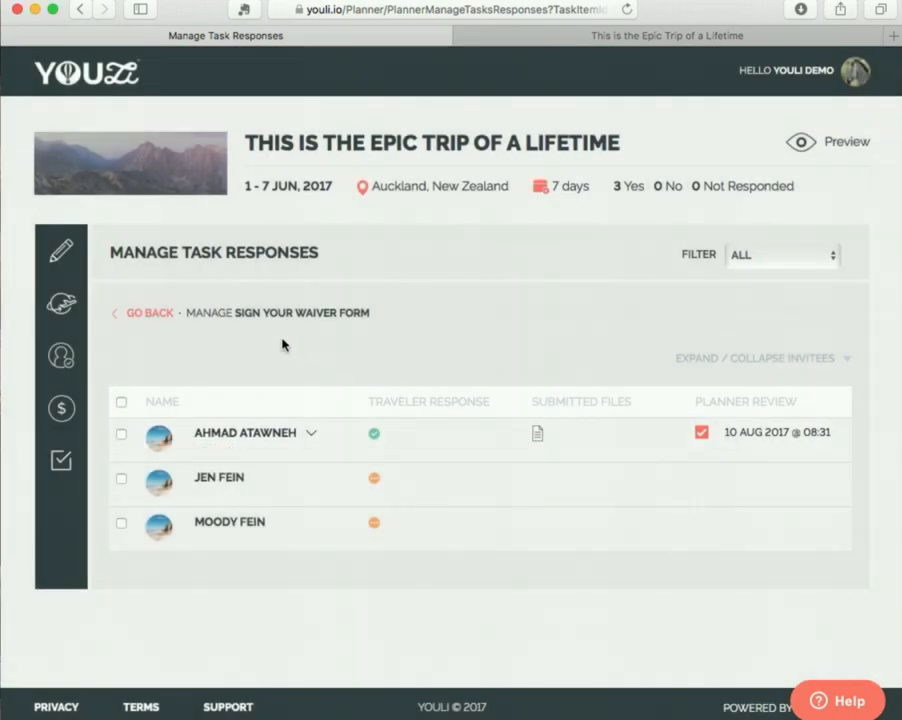
Start a new trip task with custom options as the required response and name the first option "Single Supplement ($150)".
{"action": "left_click", "coordinate": [158, 314]}
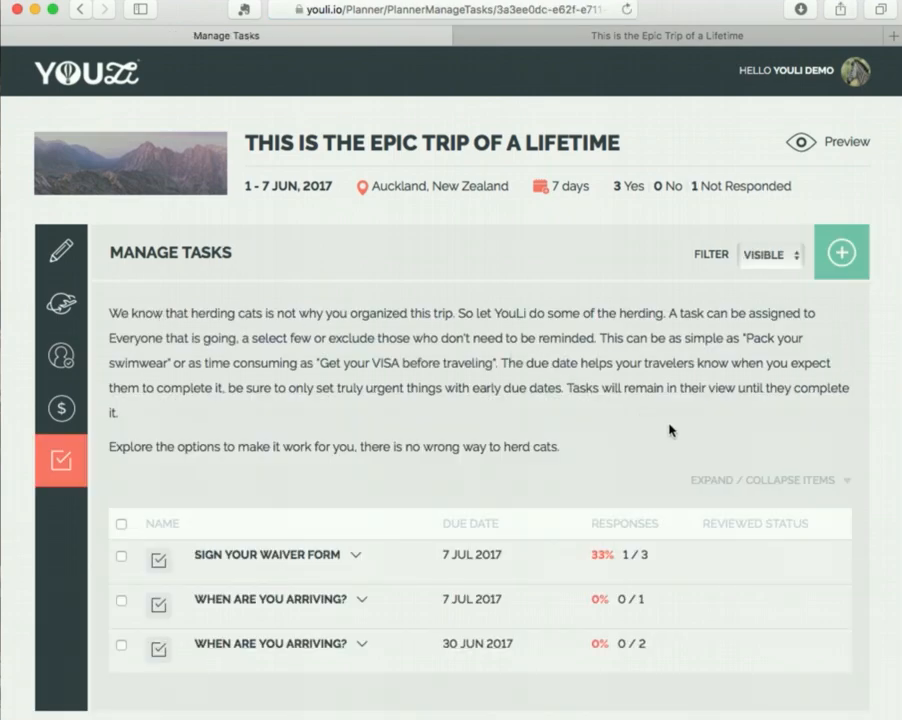
{"action": "left_click", "coordinate": [838, 256]}
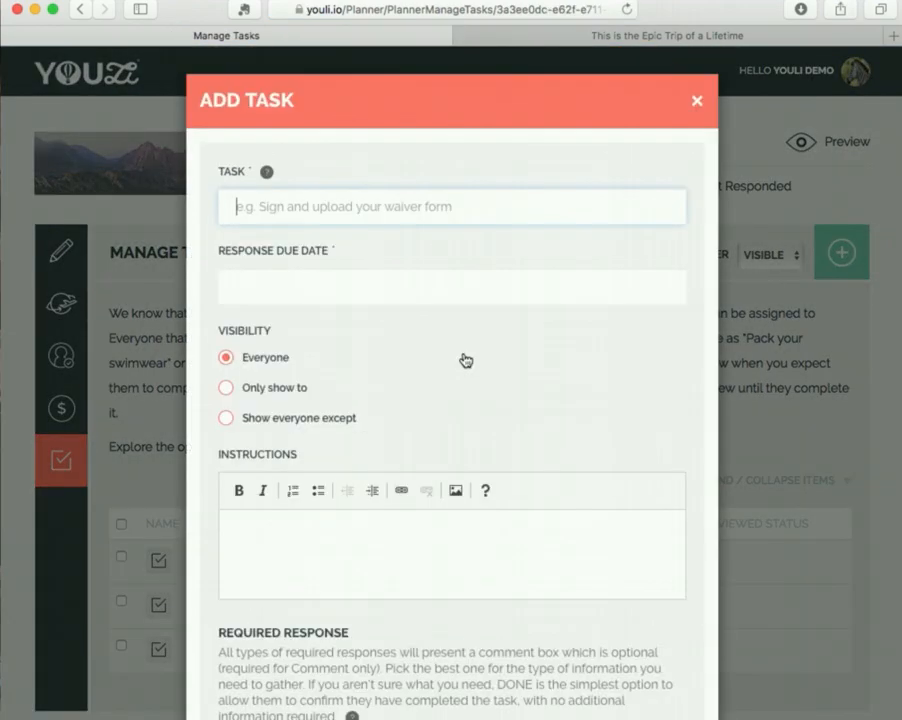
{"action": "scroll", "coordinate": [453, 409], "scroll_direction": "down", "scroll_amount": 5}
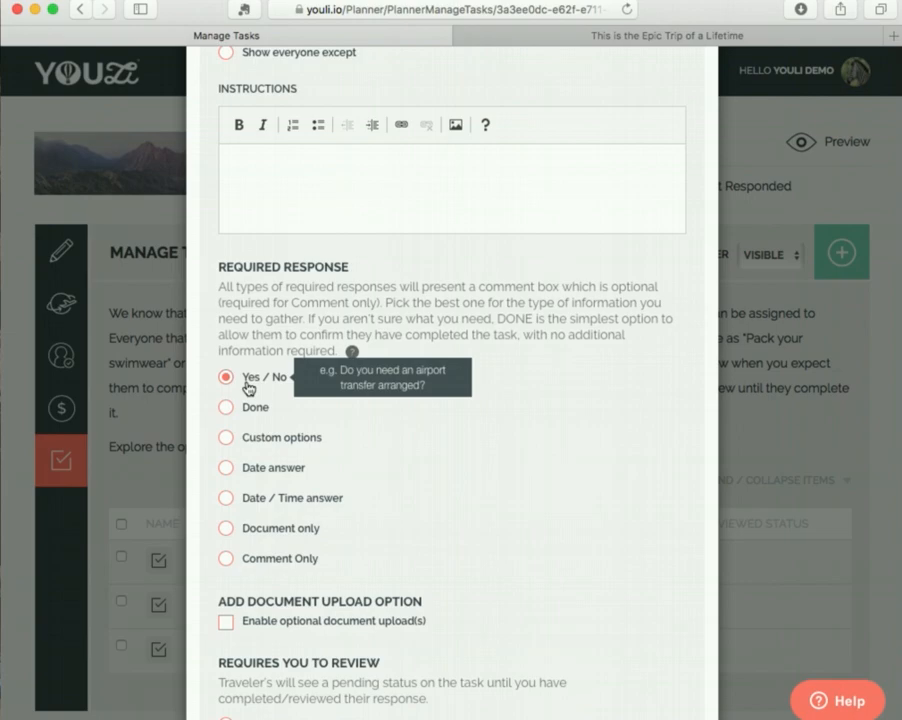
{"action": "left_click", "coordinate": [268, 440]}
{"action": "left_click_drag", "start_coordinate": [318, 478], "coordinate": [228, 476]}
{"action": "type", "text": "Single Su"}
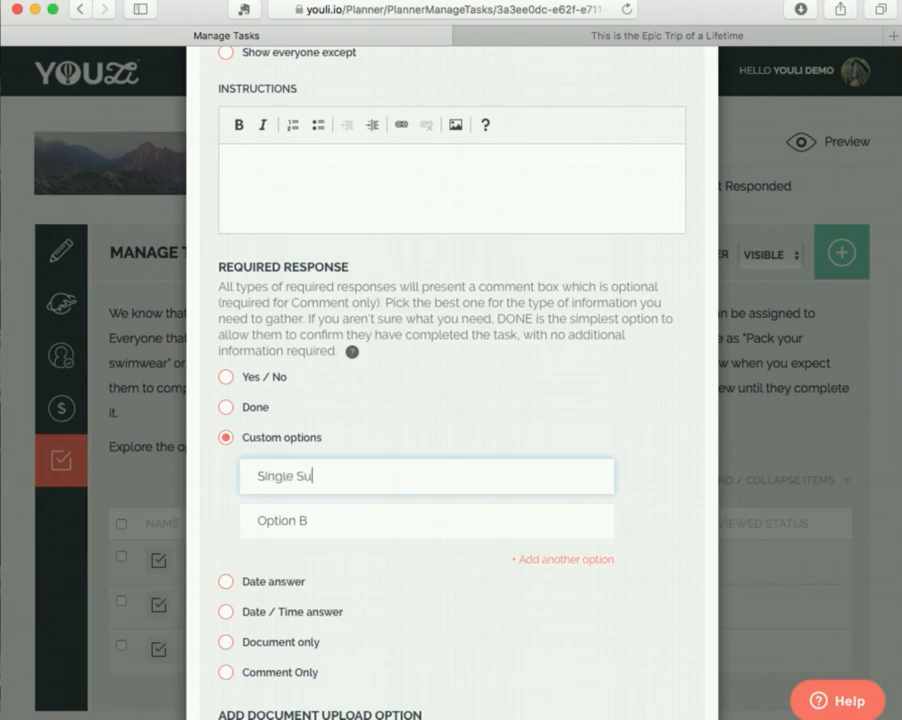
{"action": "type", "text": "pplement ($150"}
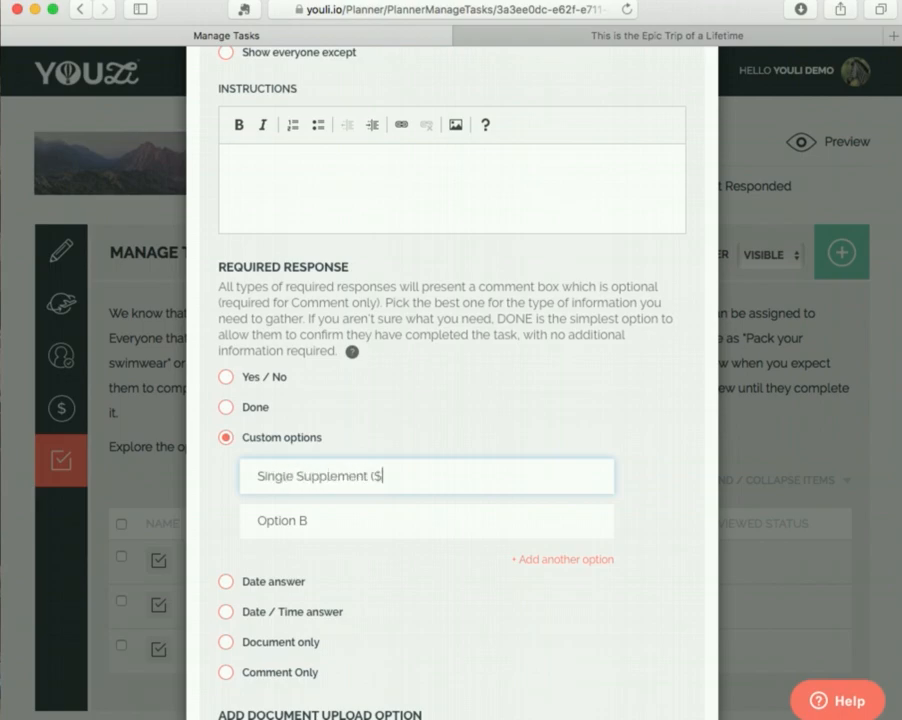
Name the second custom response option "Double Occupancy".
{"action": "left_click", "coordinate": [316, 522]}
{"action": "key", "text": "BackSpace"}
{"action": "key", "text": "BackSpace"}
{"action": "key", "text": "BackSpace"}
{"action": "key", "text": "BackSpace"}
{"action": "key", "text": "BackSpace"}
{"action": "key", "text": "BackSpace"}
{"action": "key", "text": "BackSpace"}
{"action": "key", "text": "BackSpace"}
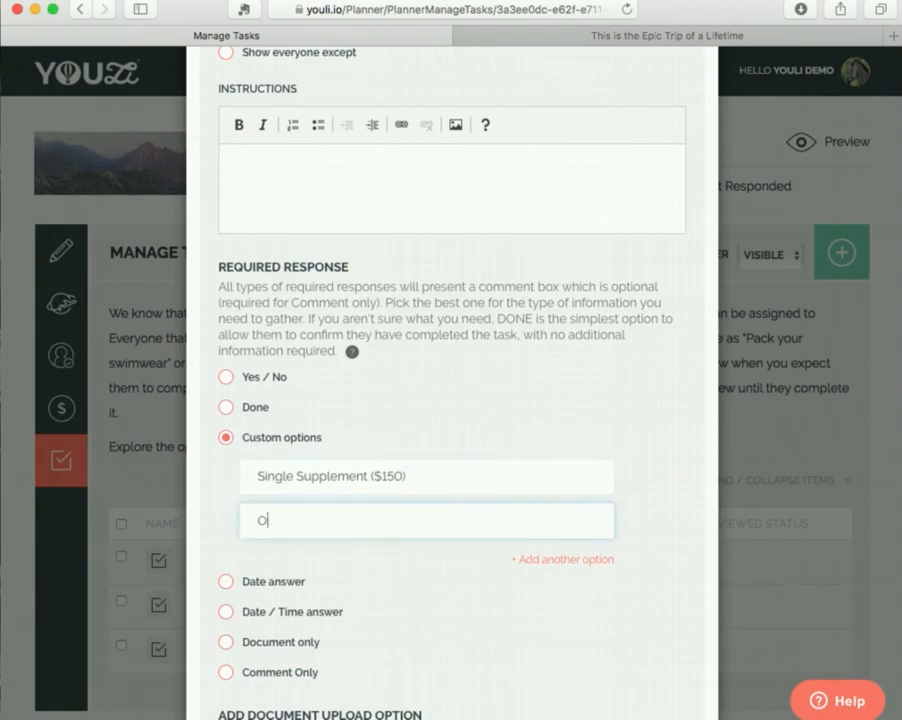
{"action": "type", "text": "Double Occup"}
{"action": "type", "text": "anyc"}
{"action": "key", "text": "BackSpace"}
{"action": "key", "text": "BackSpace"}
{"action": "type", "text": "cy"}
{"action": "scroll", "coordinate": [433, 577], "scroll_direction": "down", "scroll_amount": 2}
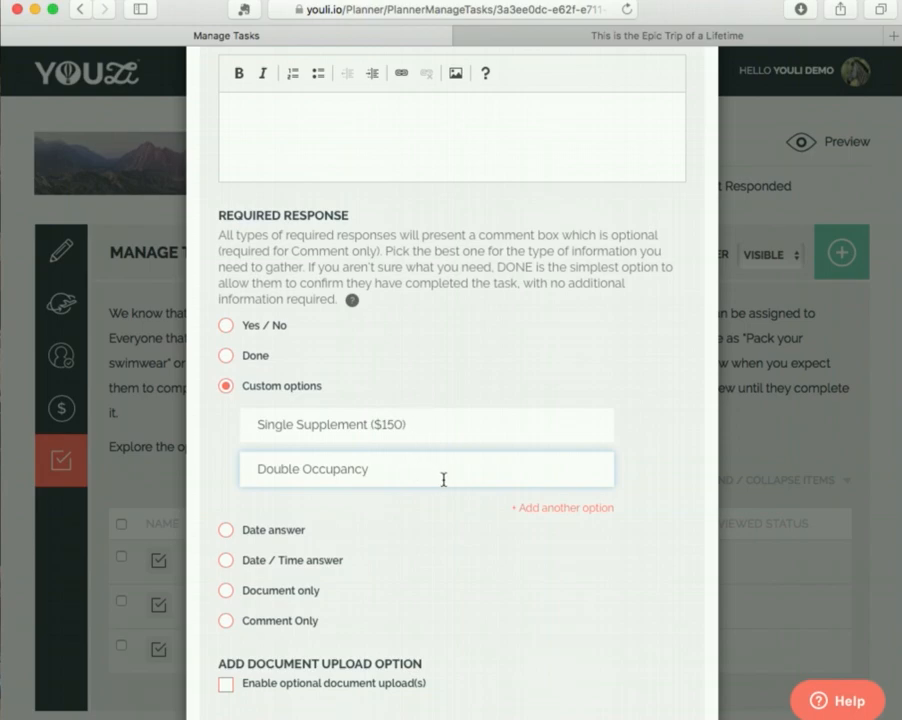
{"action": "left_click", "coordinate": [521, 510]}
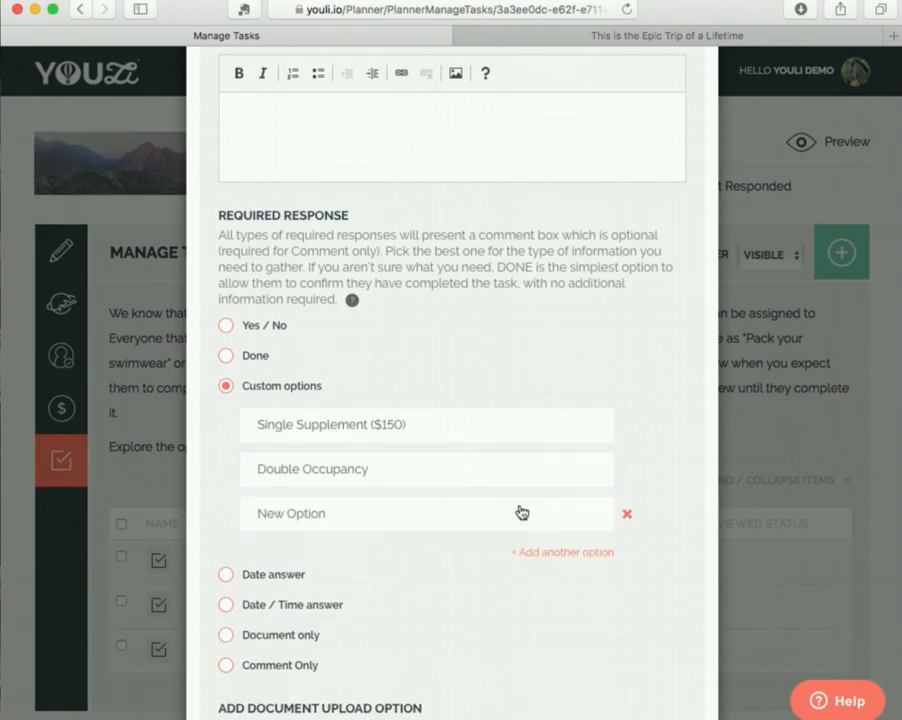
{"action": "left_click", "coordinate": [627, 515]}
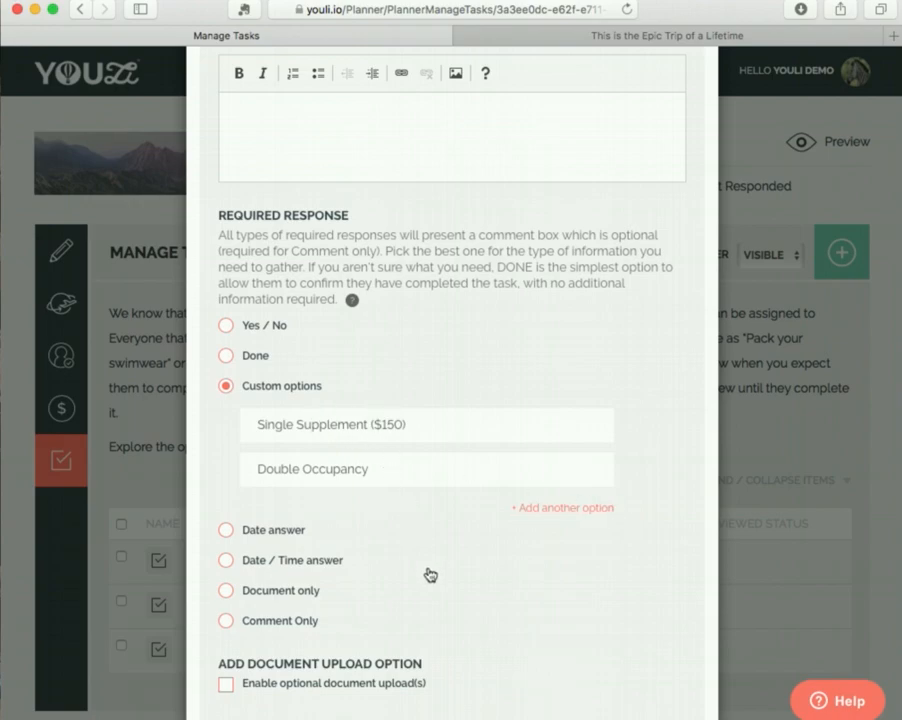
Name the task "Do you want your own room?" and set its response due date to 30/06/2017.
{"action": "scroll", "coordinate": [430, 575], "scroll_direction": "down", "scroll_amount": 5}
{"action": "left_click", "coordinate": [658, 645]}
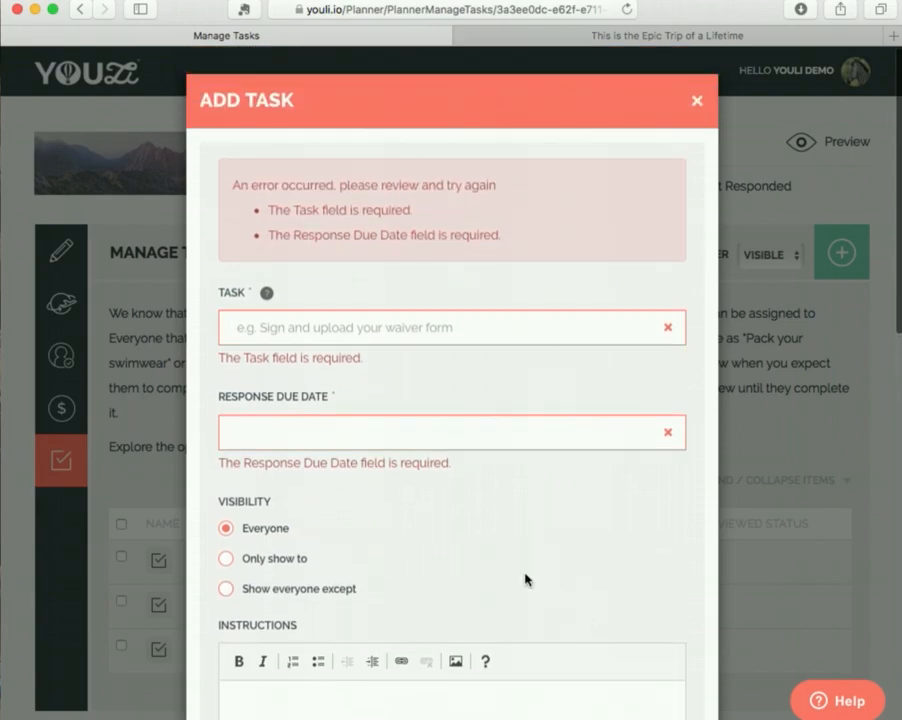
{"action": "left_click", "coordinate": [401, 332]}
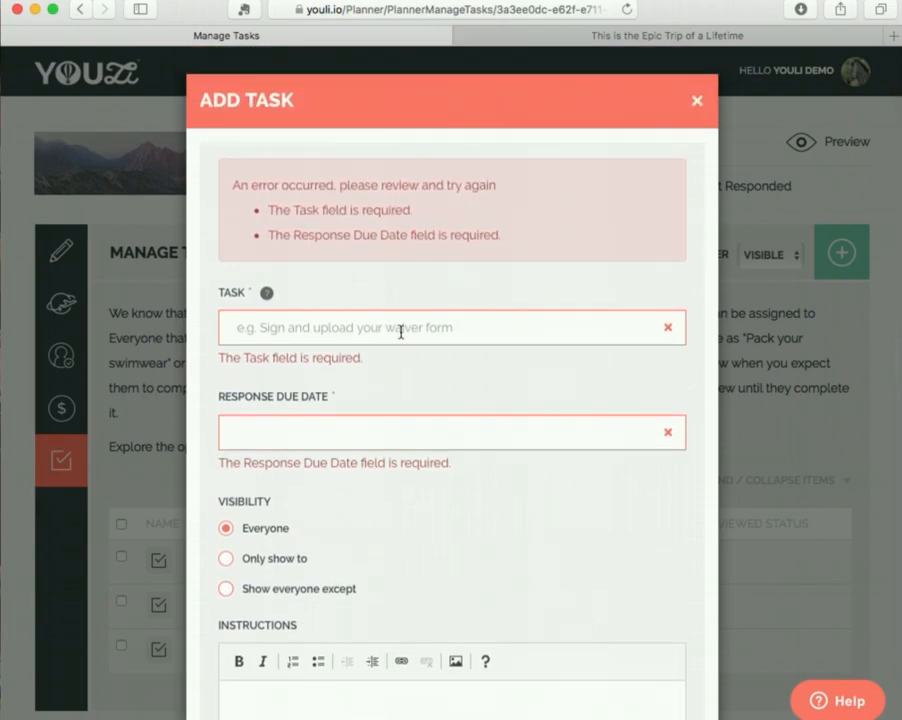
{"action": "type", "text": "Do yo"}
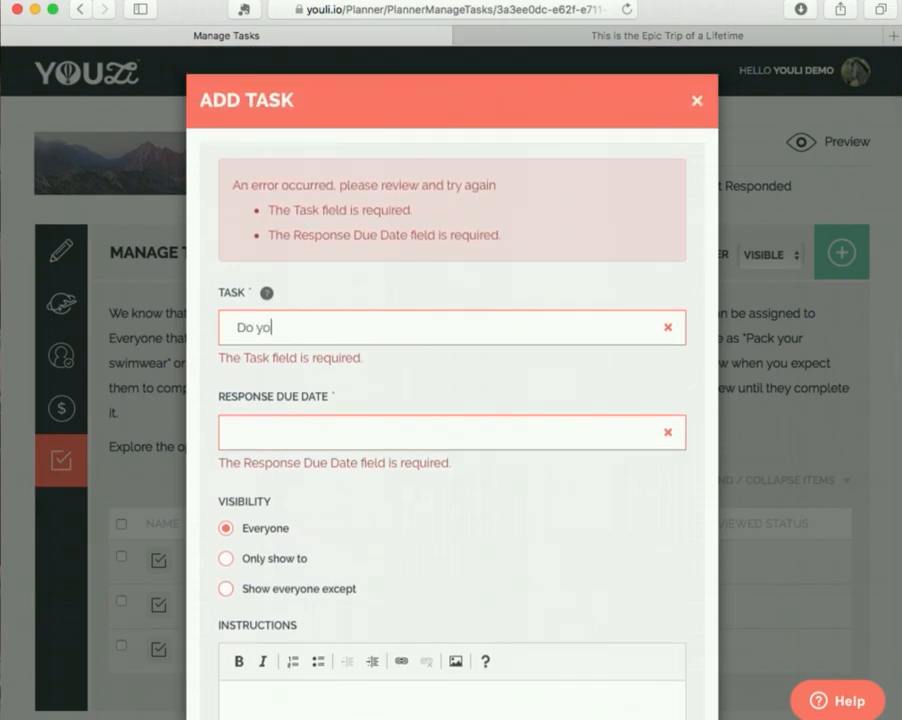
{"action": "type", "text": "u want your o"}
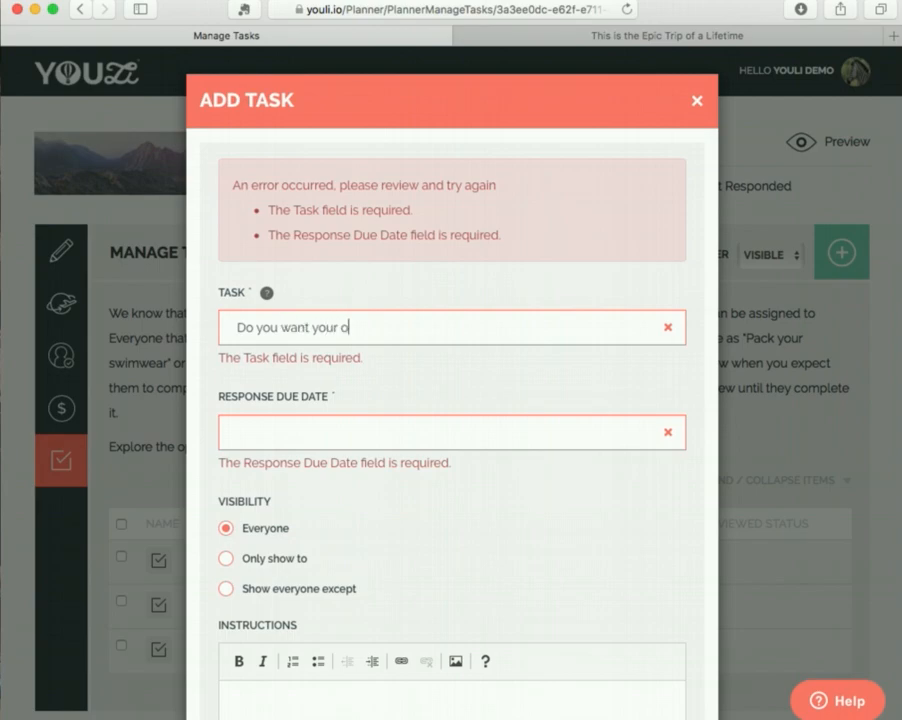
{"action": "type", "text": "wn room"}
{"action": "left_click", "coordinate": [377, 433]}
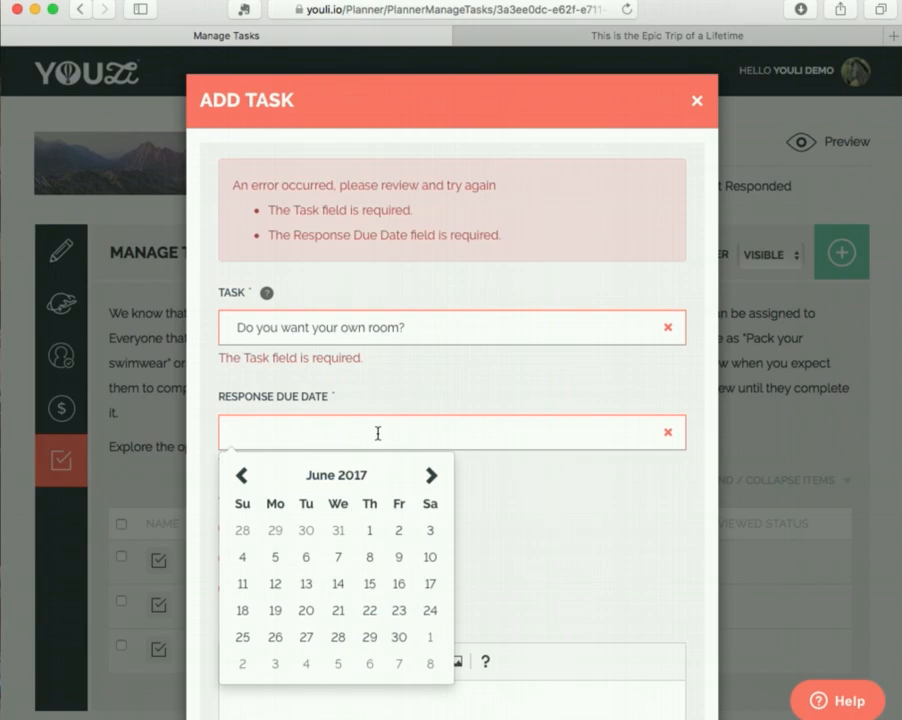
{"action": "left_click", "coordinate": [399, 637]}
Add the own-room task with visibility for everyone and no instructions.
{"action": "scroll", "coordinate": [497, 550], "scroll_direction": "down", "scroll_amount": 1}
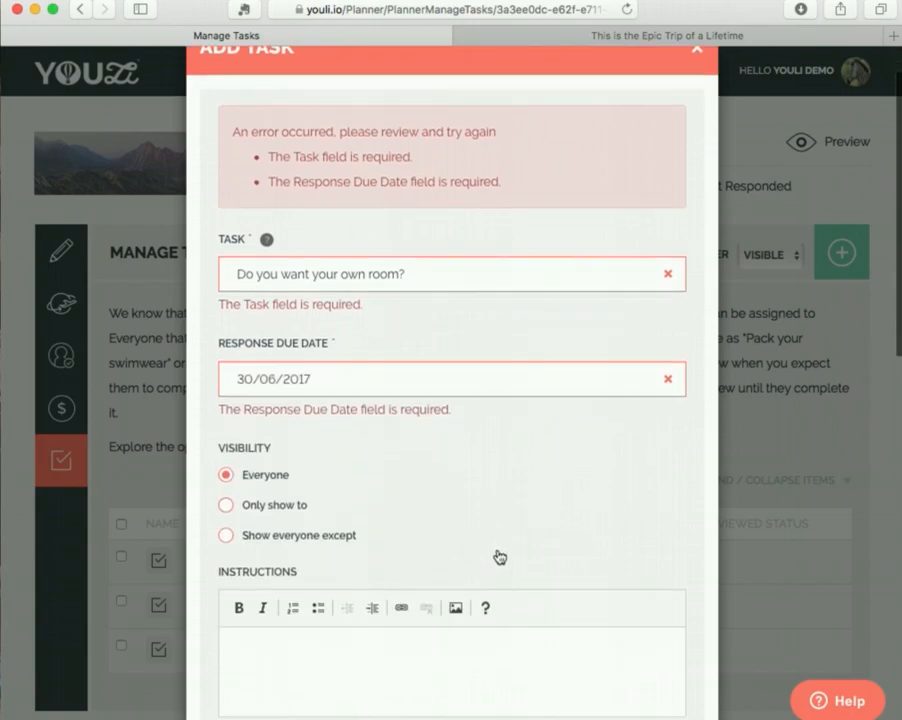
{"action": "scroll", "coordinate": [499, 557], "scroll_direction": "down", "scroll_amount": 3}
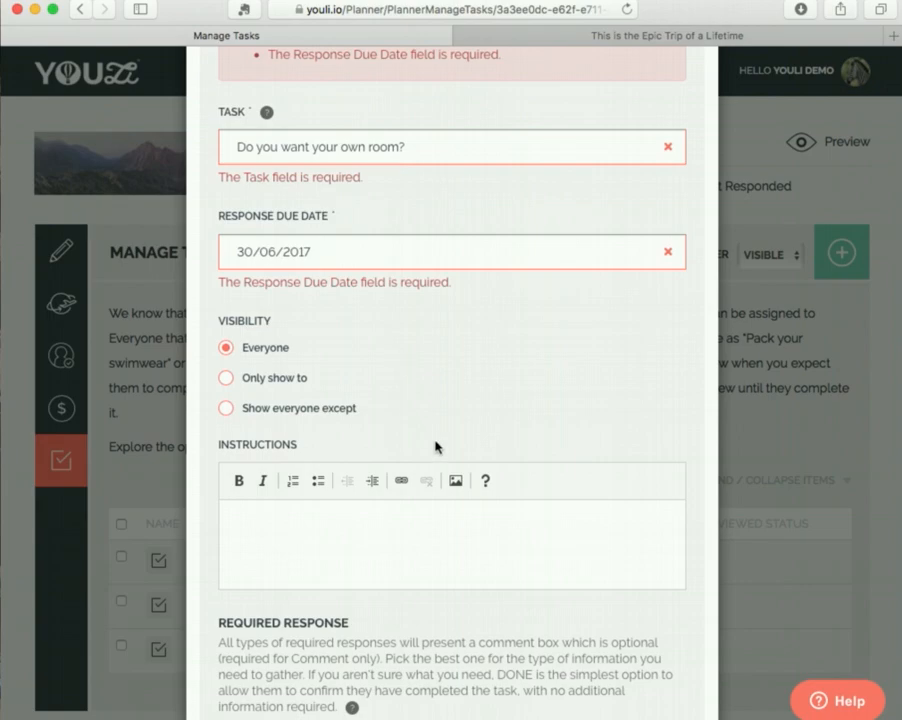
{"action": "scroll", "coordinate": [434, 444], "scroll_direction": "down", "scroll_amount": 10}
{"action": "left_click", "coordinate": [660, 662]}
View the responses to the "Do you want your own room?" task and view the trip as the second traveler.
{"action": "scroll", "coordinate": [421, 551], "scroll_direction": "down", "scroll_amount": 2}
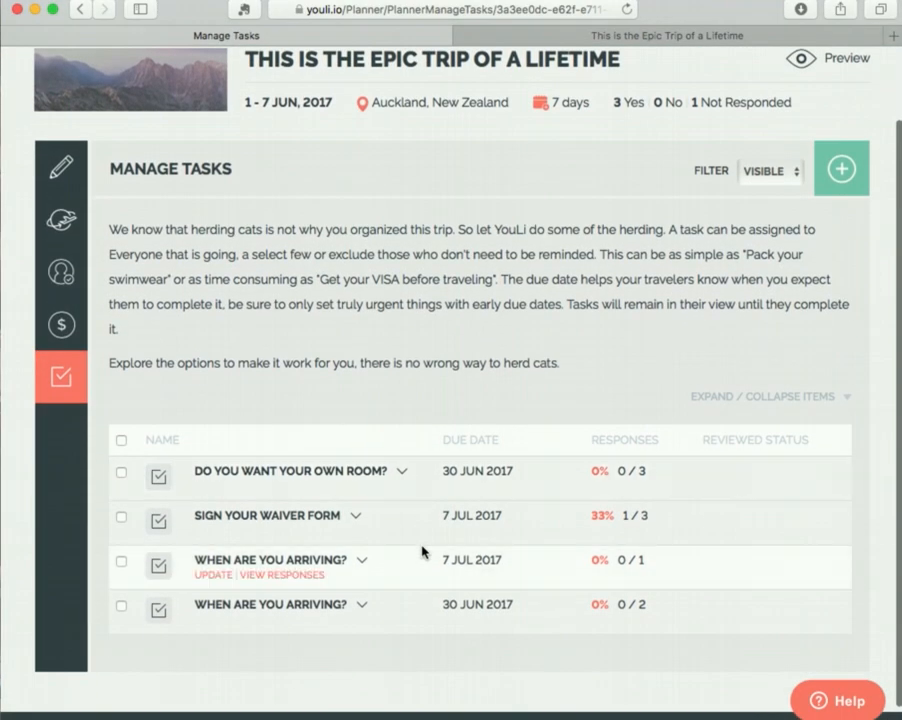
{"action": "left_click", "coordinate": [260, 487]}
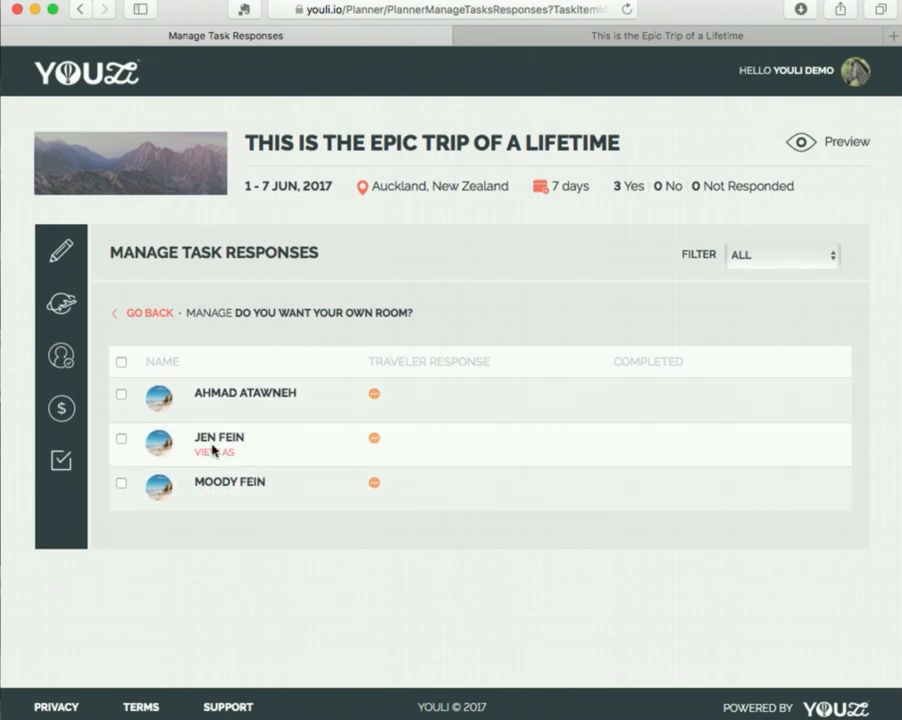
{"action": "left_click", "coordinate": [212, 451]}
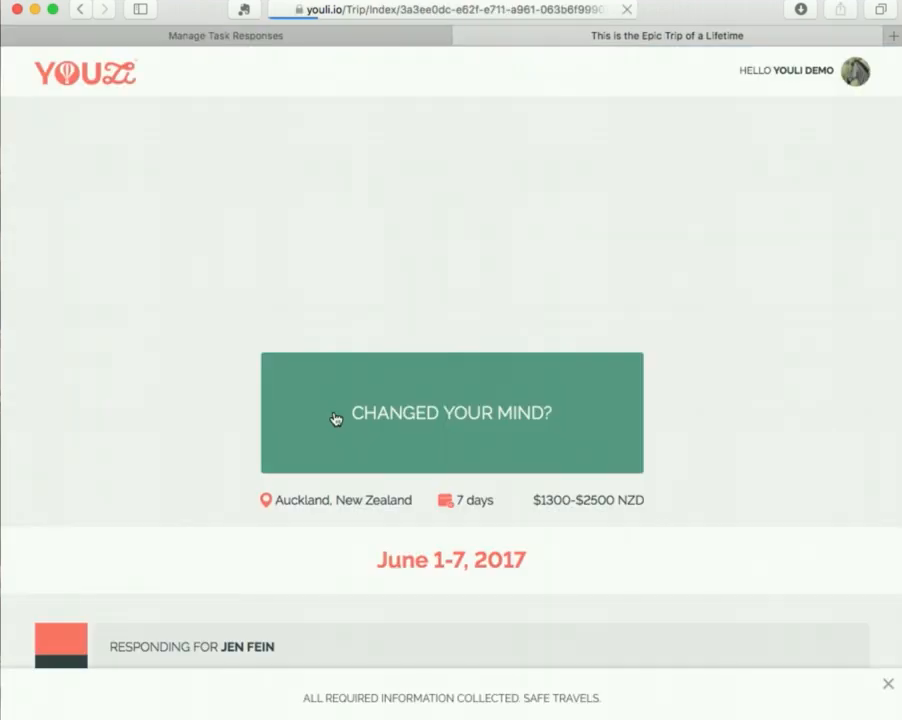
Complete the "Do you want your own room?" task on the traveler's behalf with the response "Single Supplement ($150)".
{"action": "scroll", "coordinate": [232, 507], "scroll_direction": "down", "scroll_amount": 5}
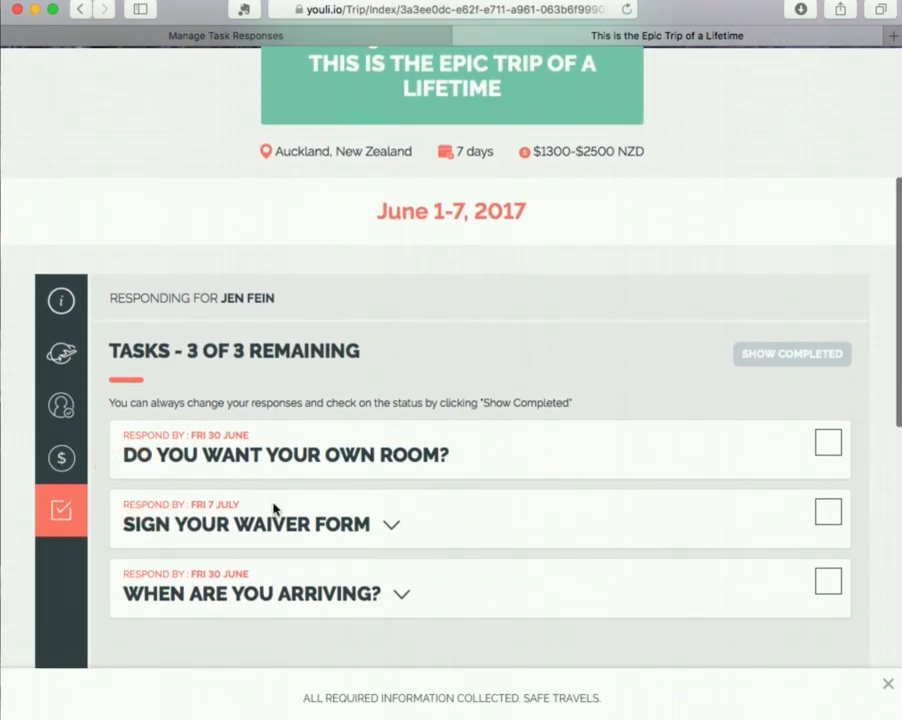
{"action": "scroll", "coordinate": [296, 512], "scroll_direction": "down", "scroll_amount": 1}
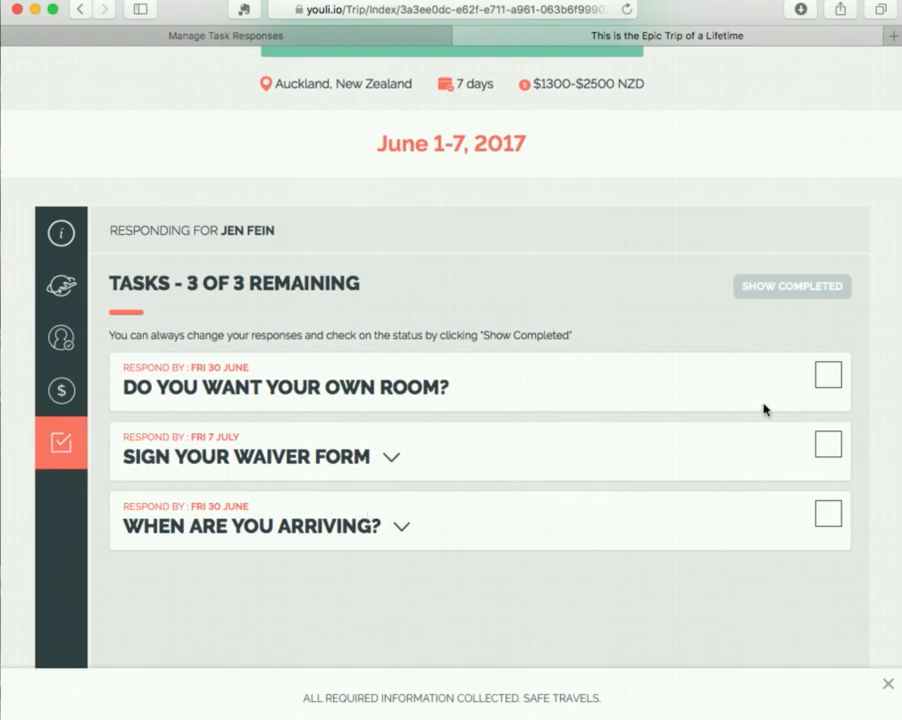
{"action": "left_click", "coordinate": [826, 376]}
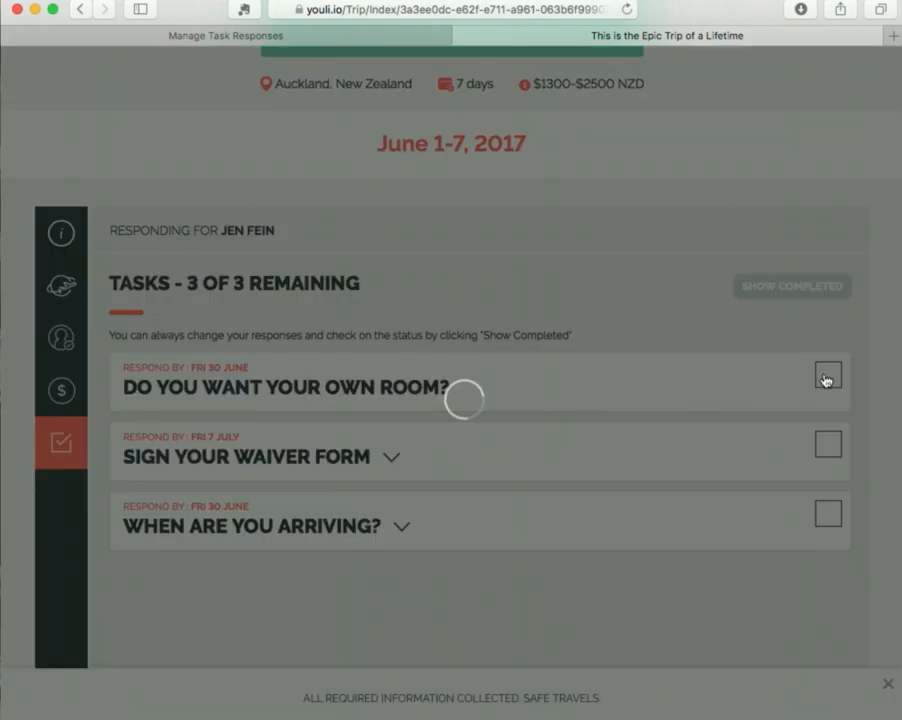
{"action": "left_click", "coordinate": [231, 204]}
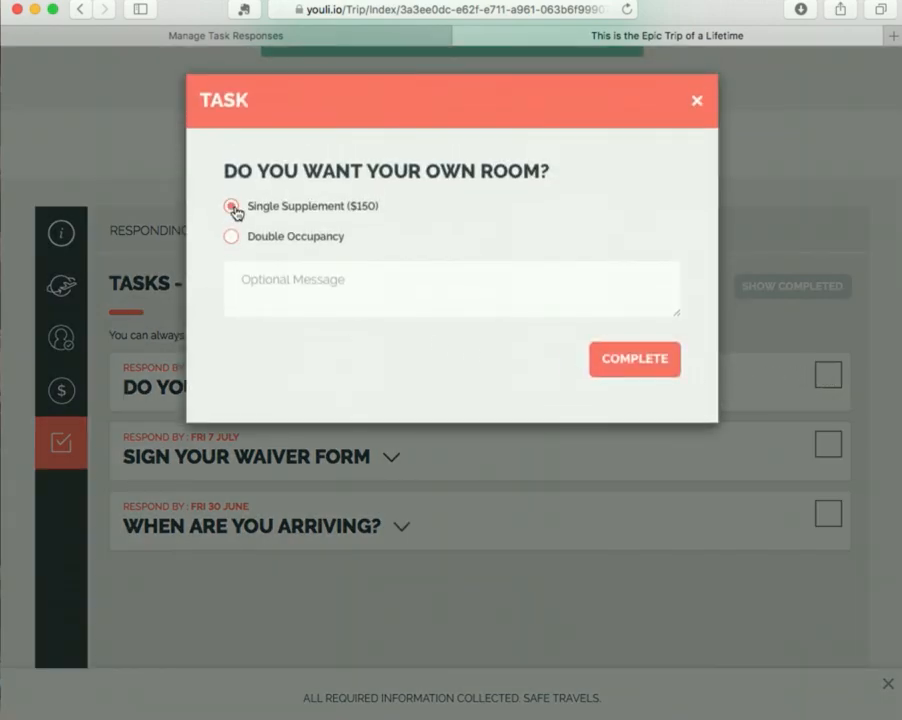
{"action": "left_click", "coordinate": [646, 366]}
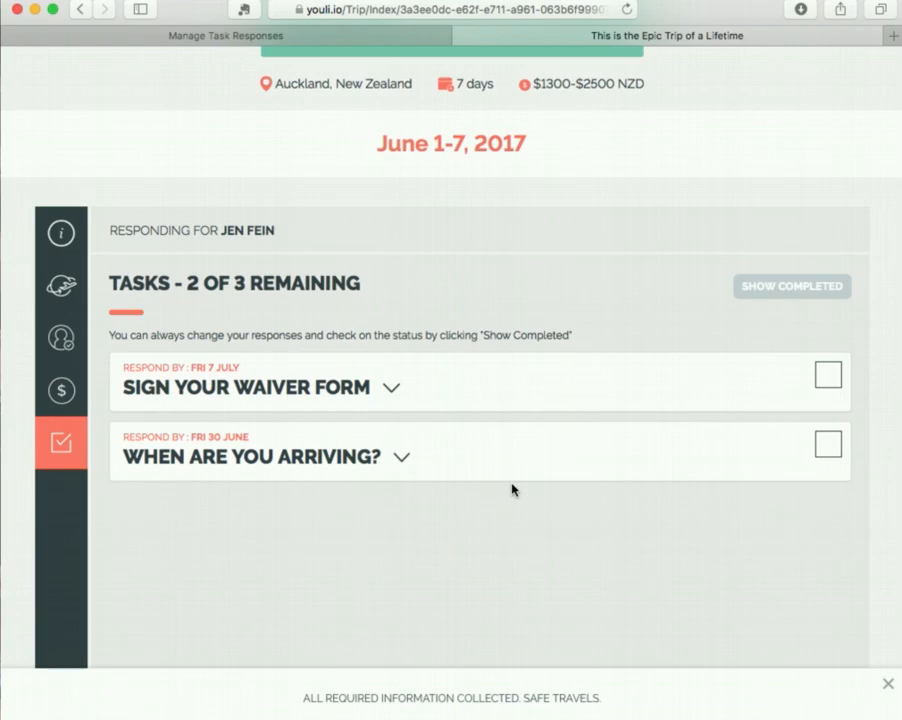
Refresh the planner's responses for the own-room task and expand the second traveler's response details.
{"action": "left_click", "coordinate": [313, 38]}
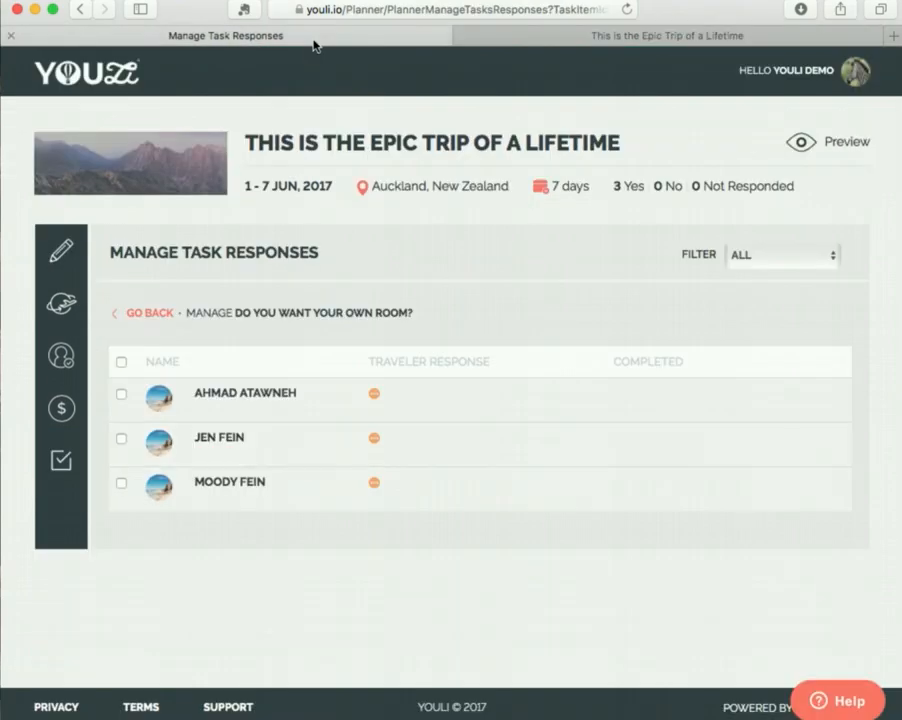
{"action": "key", "text": "super+r"}
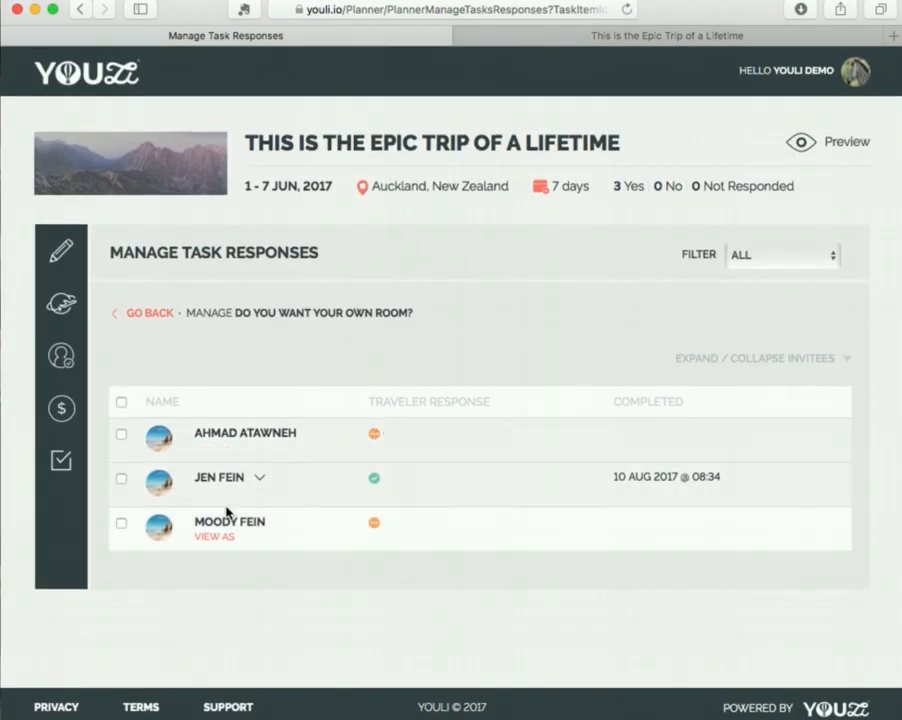
{"action": "left_click", "coordinate": [258, 480]}
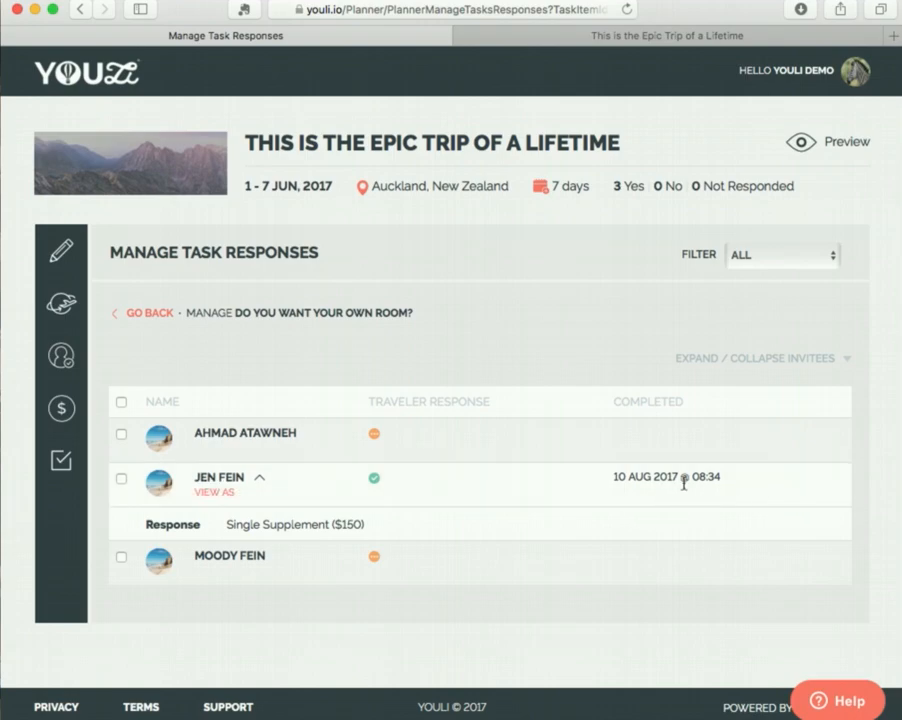
Return to the trip's task list and open a blank new task to examine the examples for the required response types.
{"action": "left_click", "coordinate": [150, 313]}
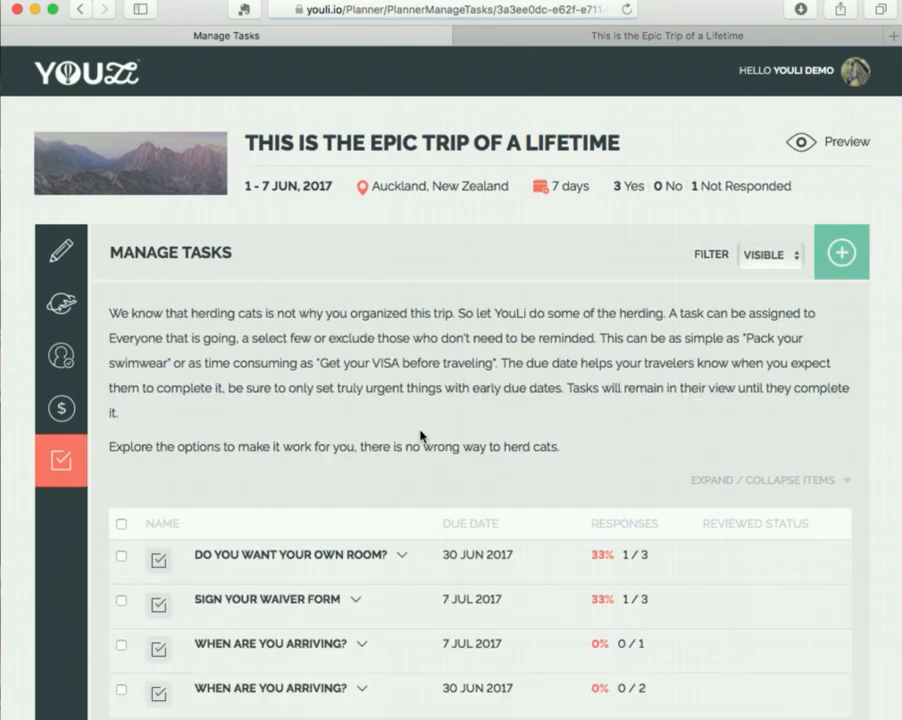
{"action": "scroll", "coordinate": [420, 436], "scroll_direction": "down", "scroll_amount": 2}
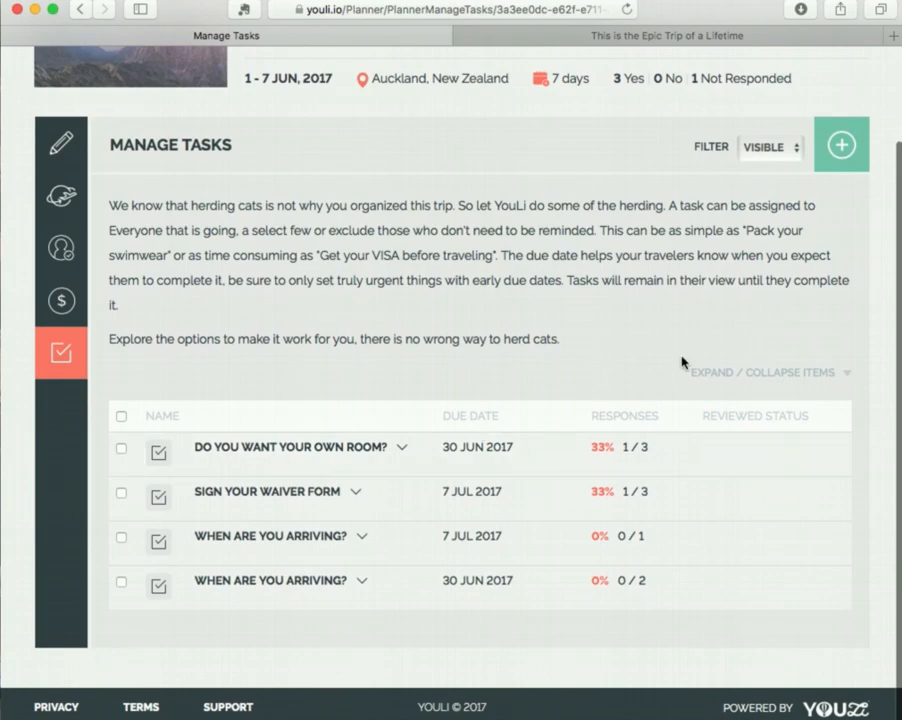
{"action": "left_click", "coordinate": [827, 170]}
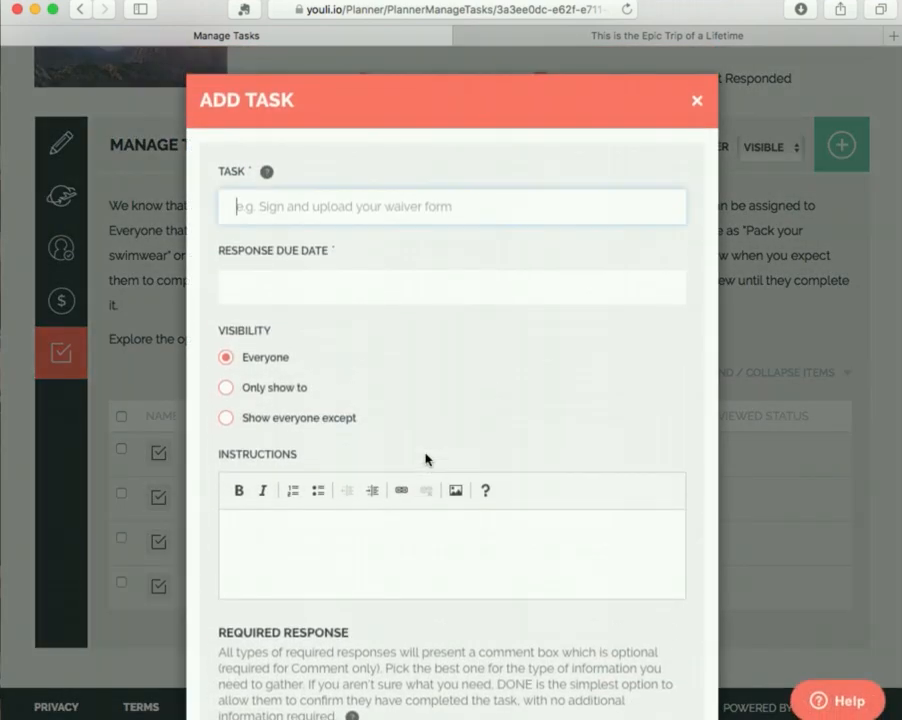
{"action": "scroll", "coordinate": [425, 460], "scroll_direction": "down", "scroll_amount": 5}
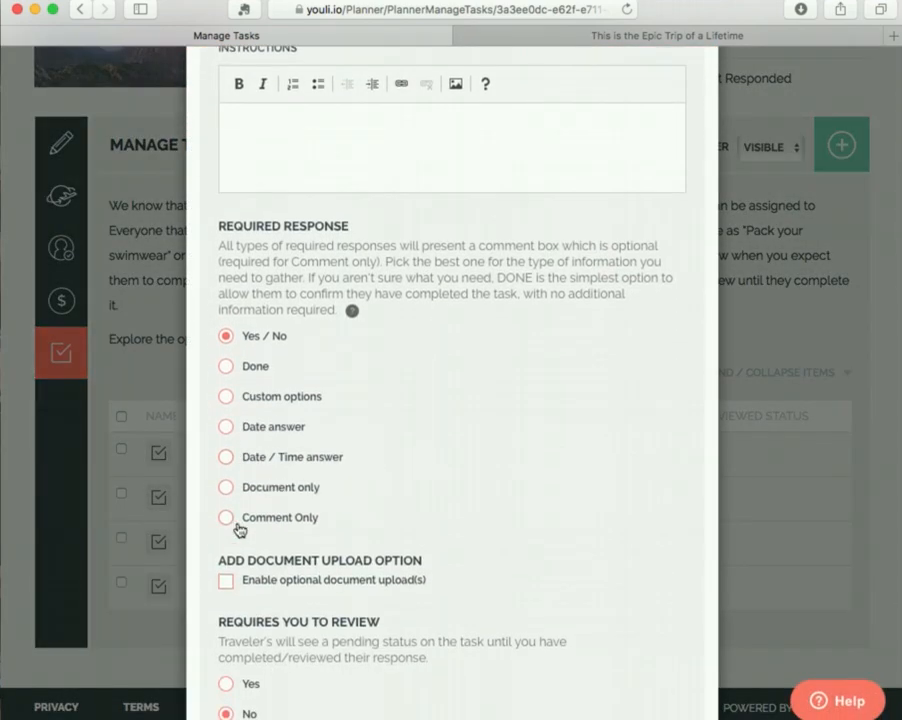
{"action": "mouse_move", "coordinate": [287, 528]}
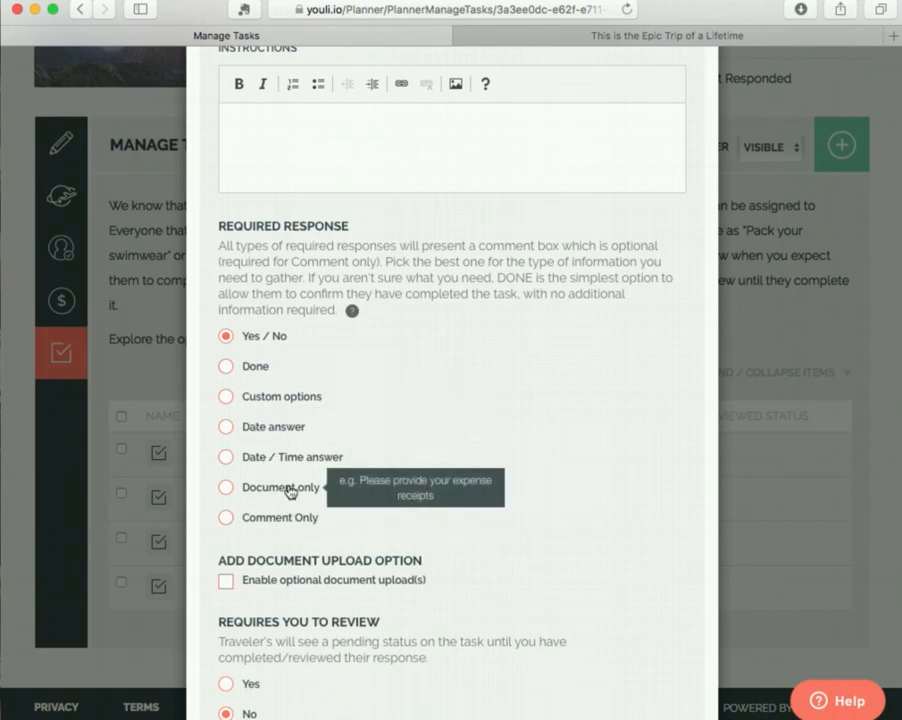
{"action": "mouse_move", "coordinate": [290, 467]}
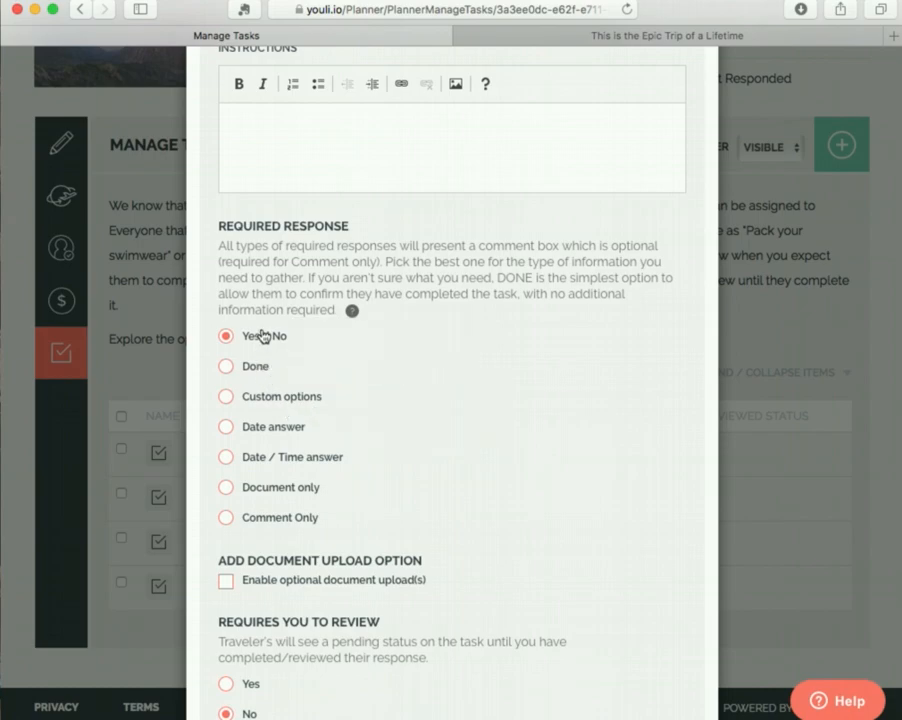
{"action": "mouse_move", "coordinate": [266, 344]}
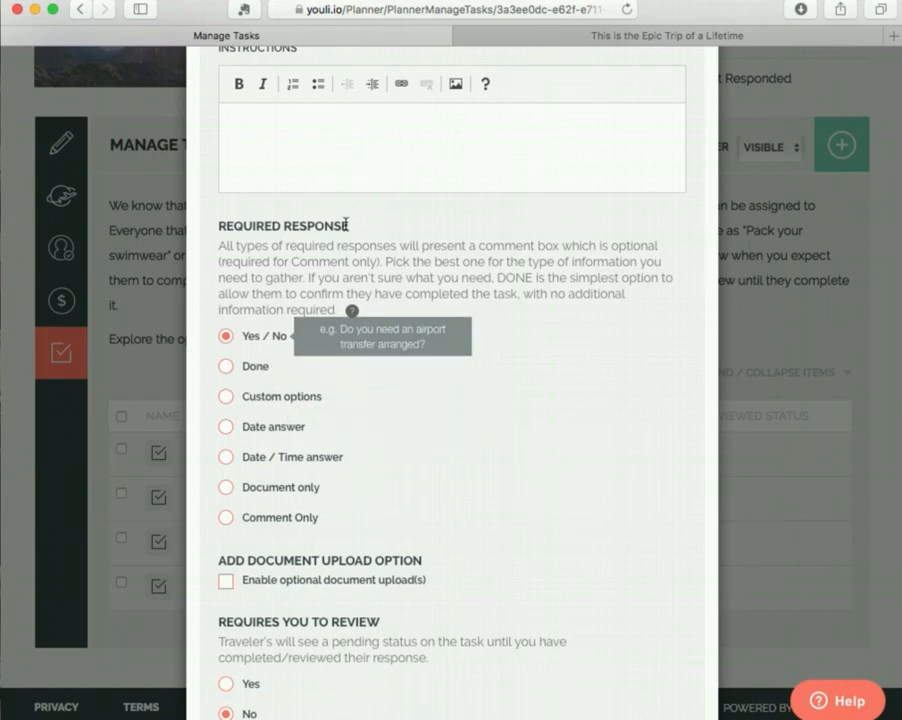